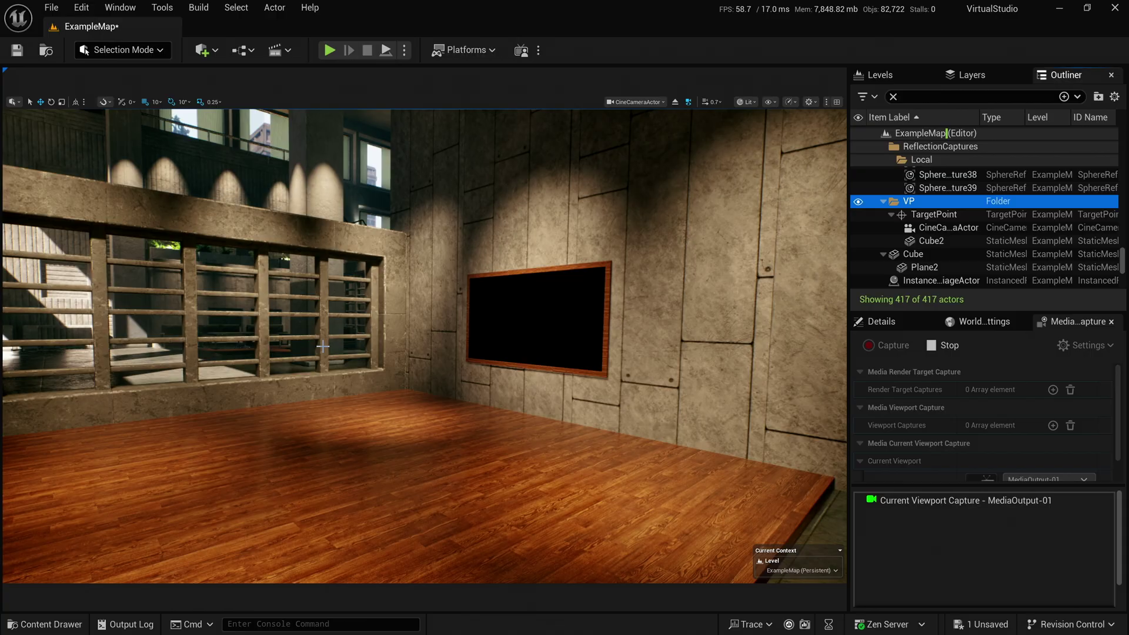
- Stop the current viewport capture and leave the CineCameraActor view for the free perspective view behind the camera
left_click(943, 345)
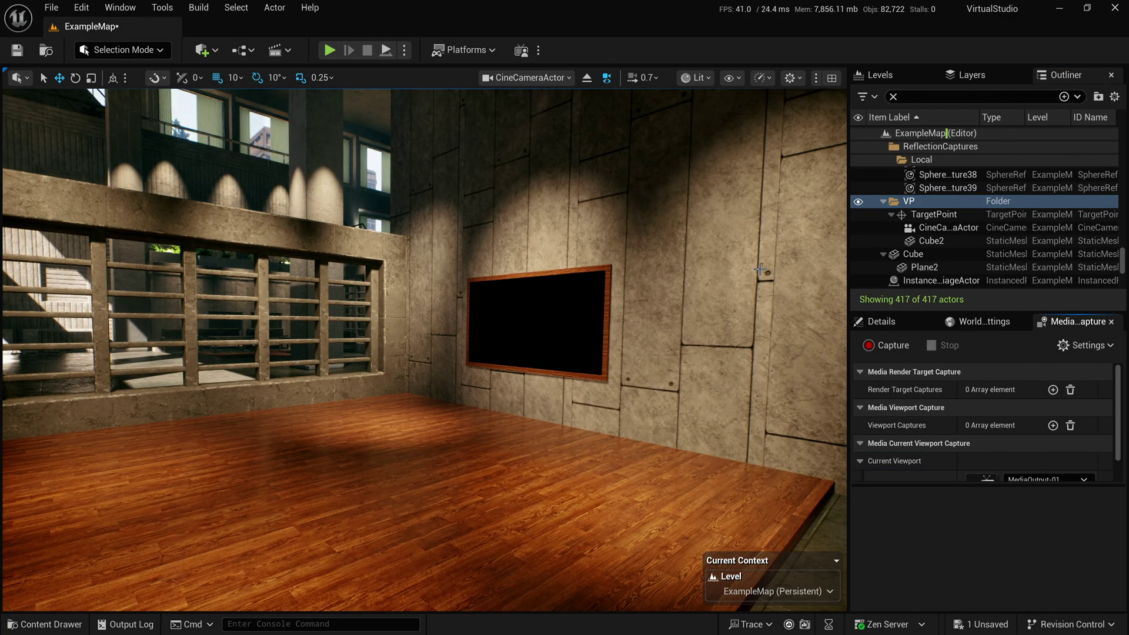
left_click(586, 78)
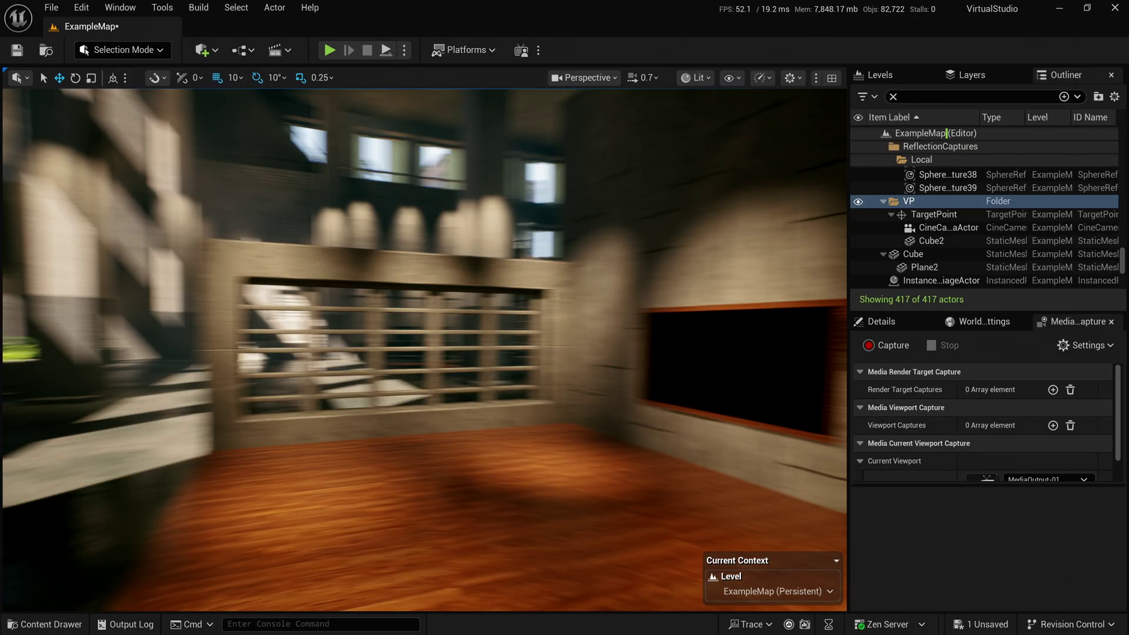
mouse_move(626, 320)
right_mouse_down()
mouse_move(626, 294)
mouse_move(626, 320)
mouse_move(614, 291)
mouse_move(629, 319)
right_mouse_up()
scroll(626, 320, "down", 1)
scroll(623, 312, "down", 1)
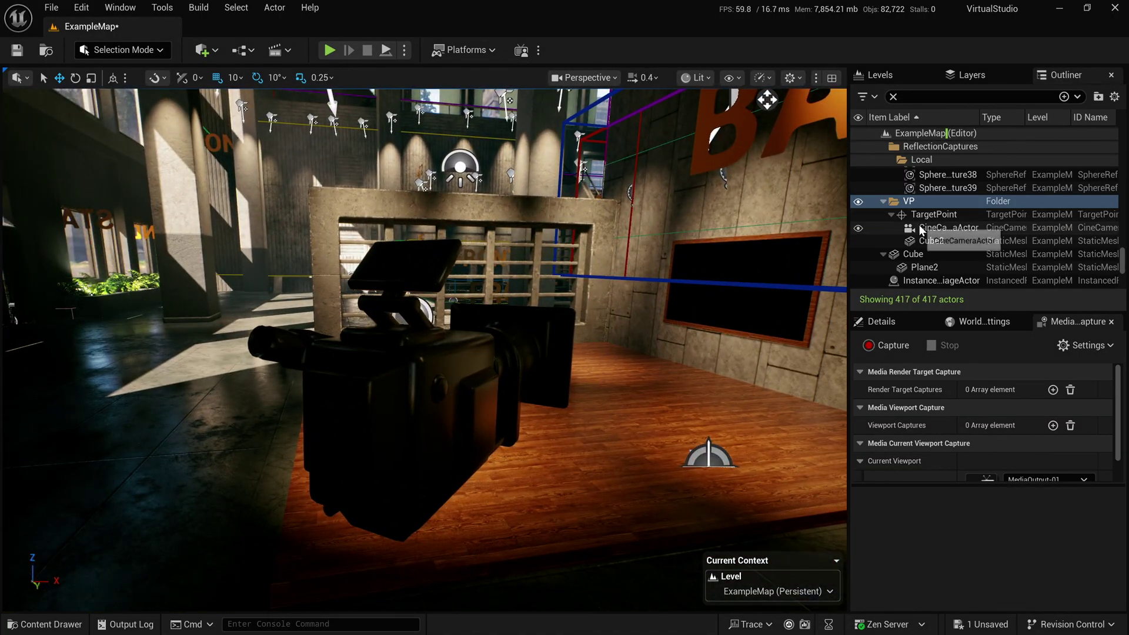
- Select the CineCameraActor and show the lens file and distortion settings of its Lens component
left_click(947, 227)
left_click(881, 321)
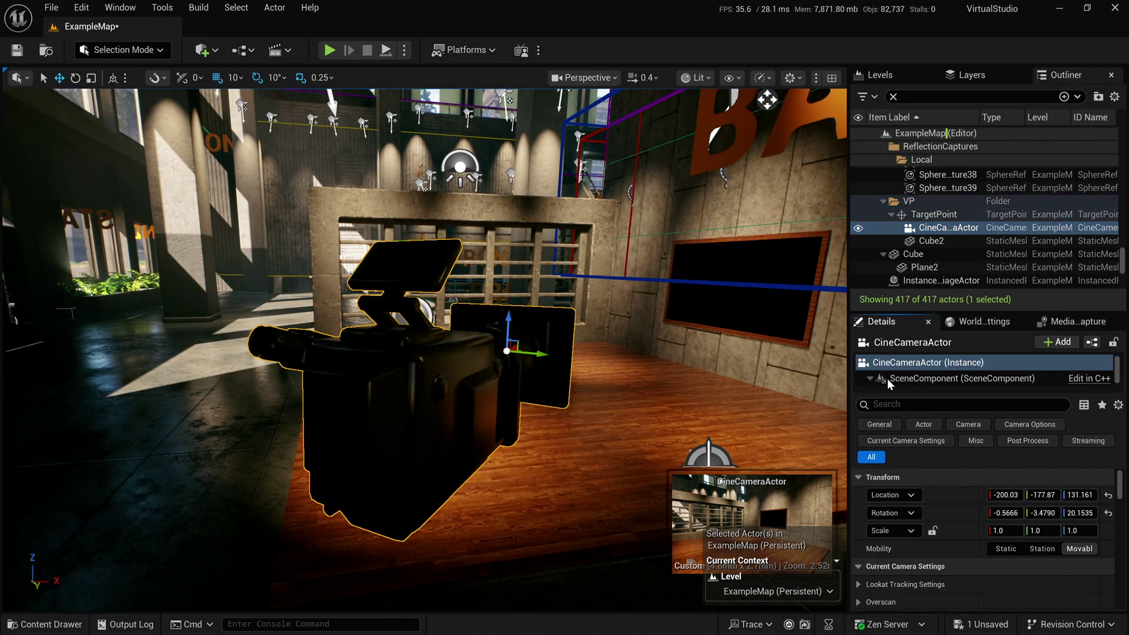
scroll(917, 381, "down", 3)
left_click(909, 366)
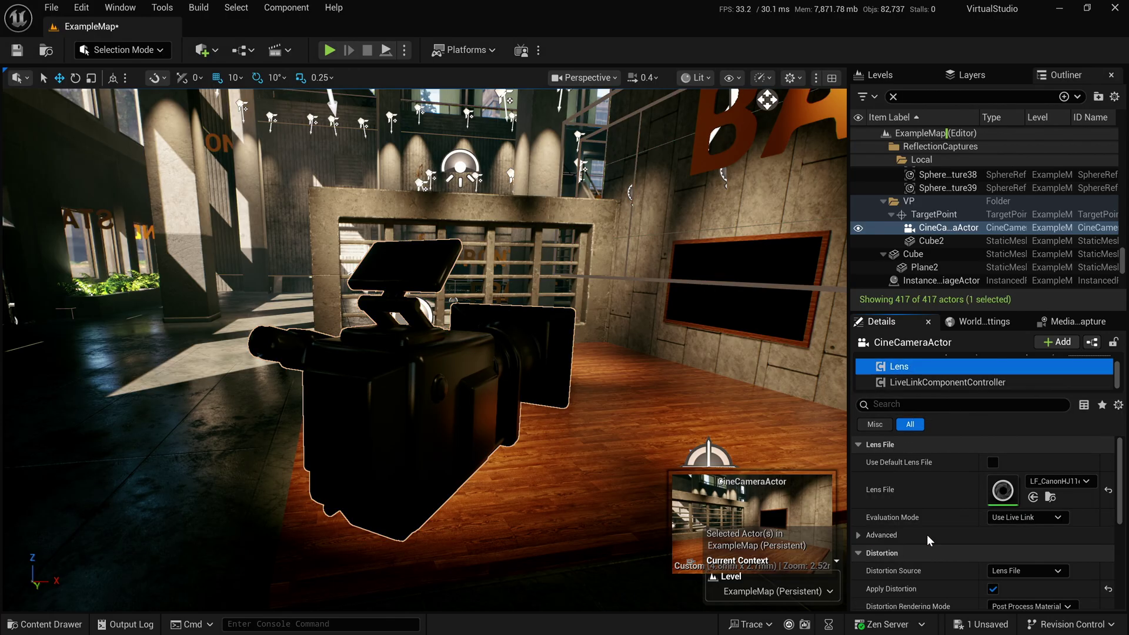
- Focus on Cube2, then on the Plane2 surface inside the wall frame, and look at the materials in the Material folder
double_click(933, 241)
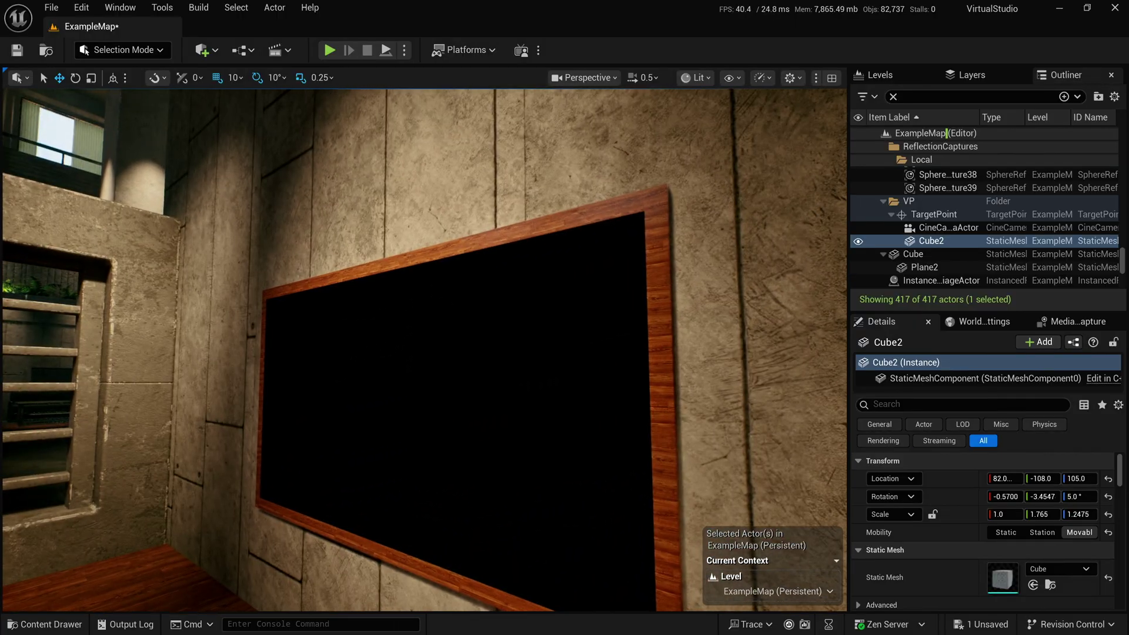
double_click(924, 267)
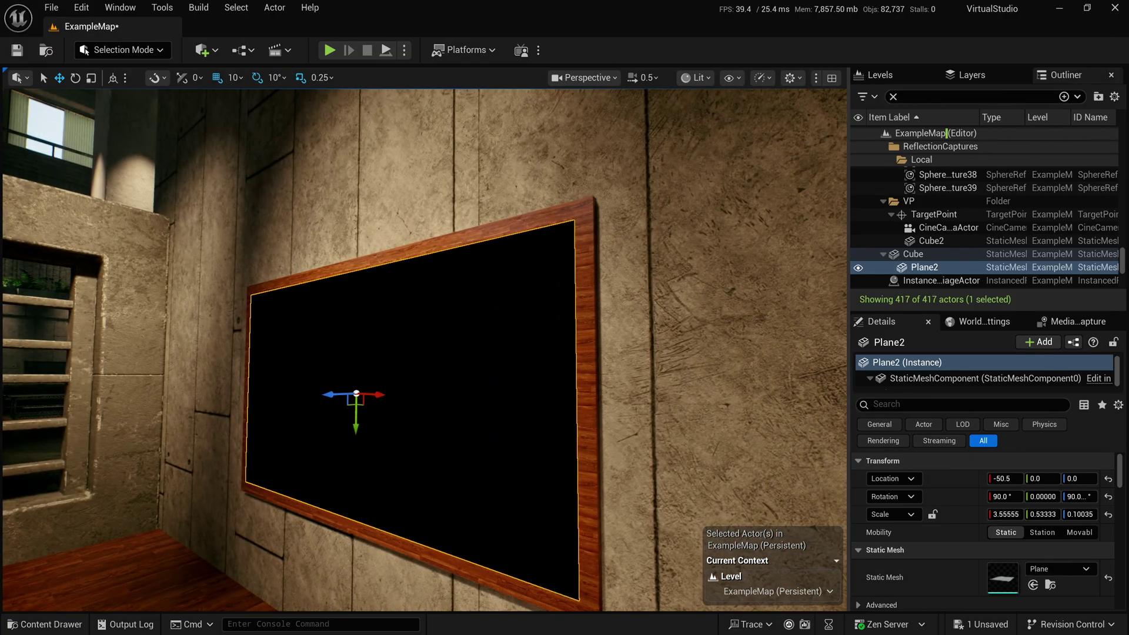
right_click_drag(423, 353, 423, 353)
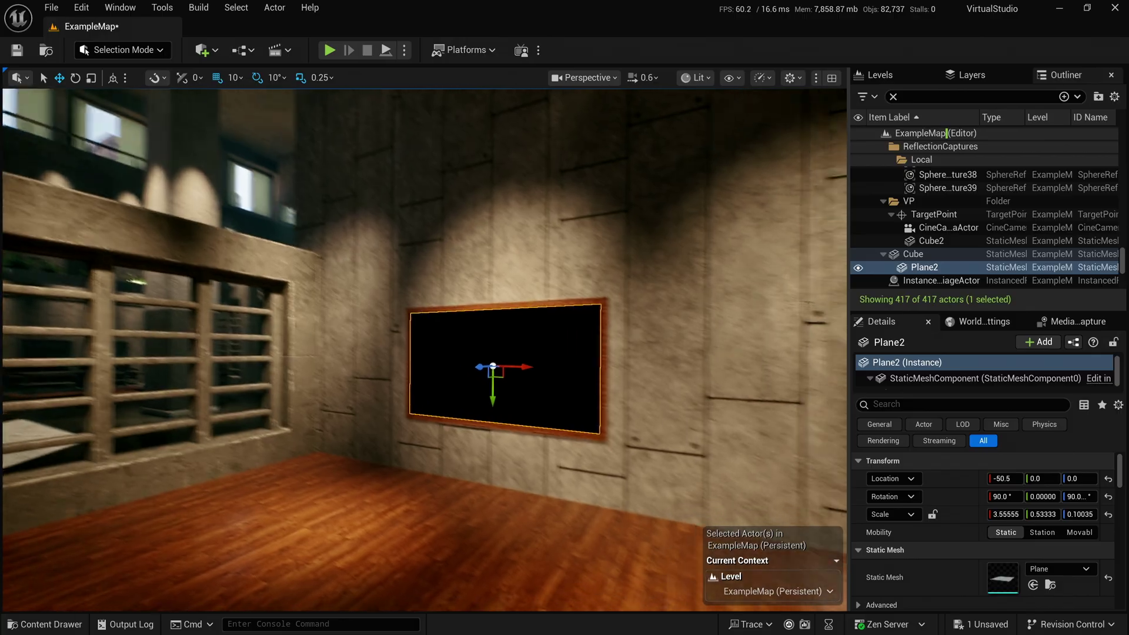
right_click_drag(679, 459, 678, 458)
key("ctrl+space")
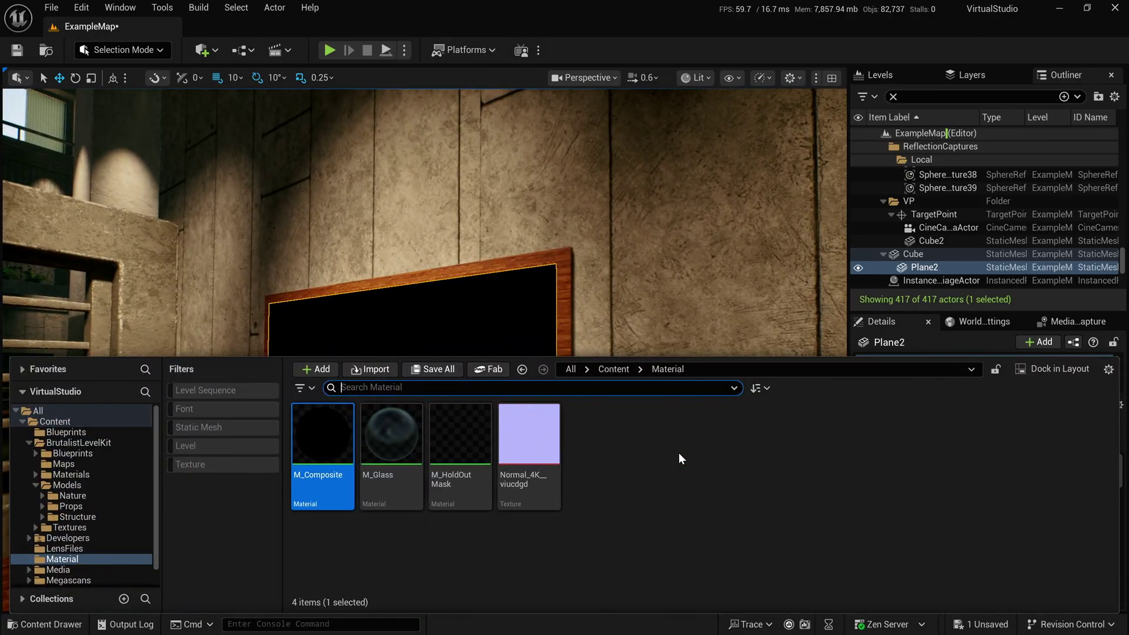
right_click_drag(500, 308, 500, 307)
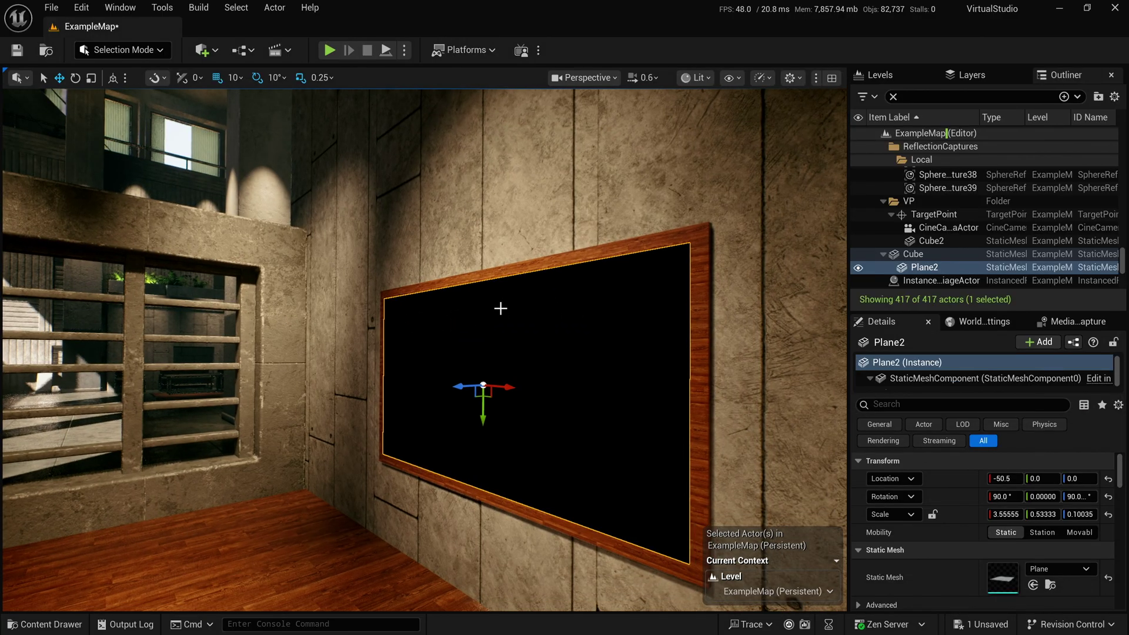
- Search the project's plugins for NDI and check the NDI Media plugin entry
left_click(119, 7)
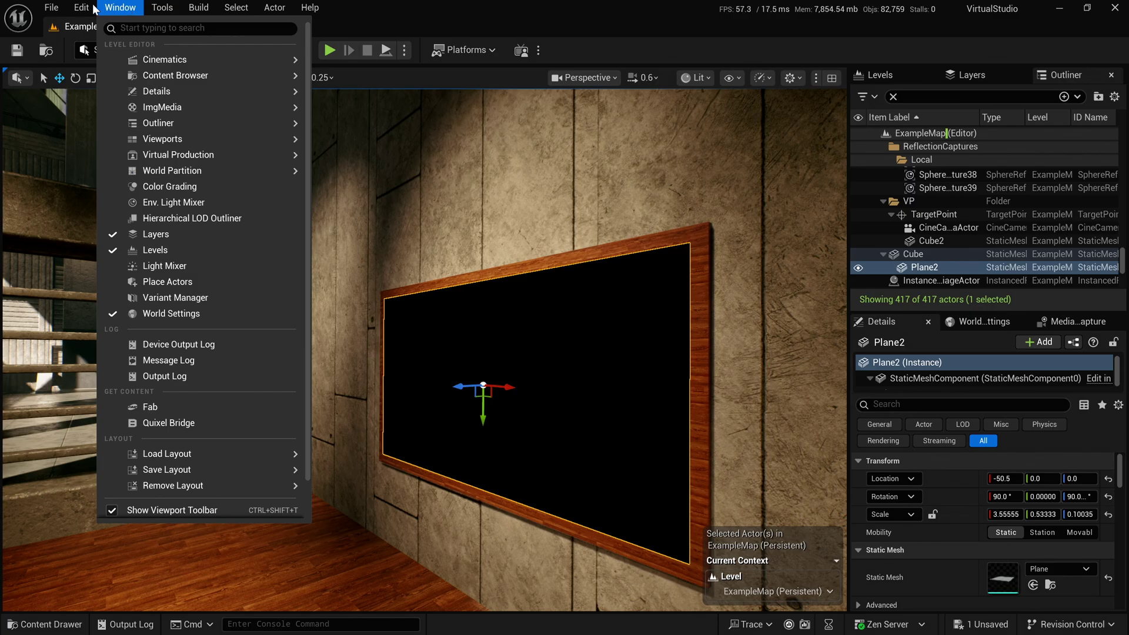
mouse_move(81, 7)
left_click(121, 230)
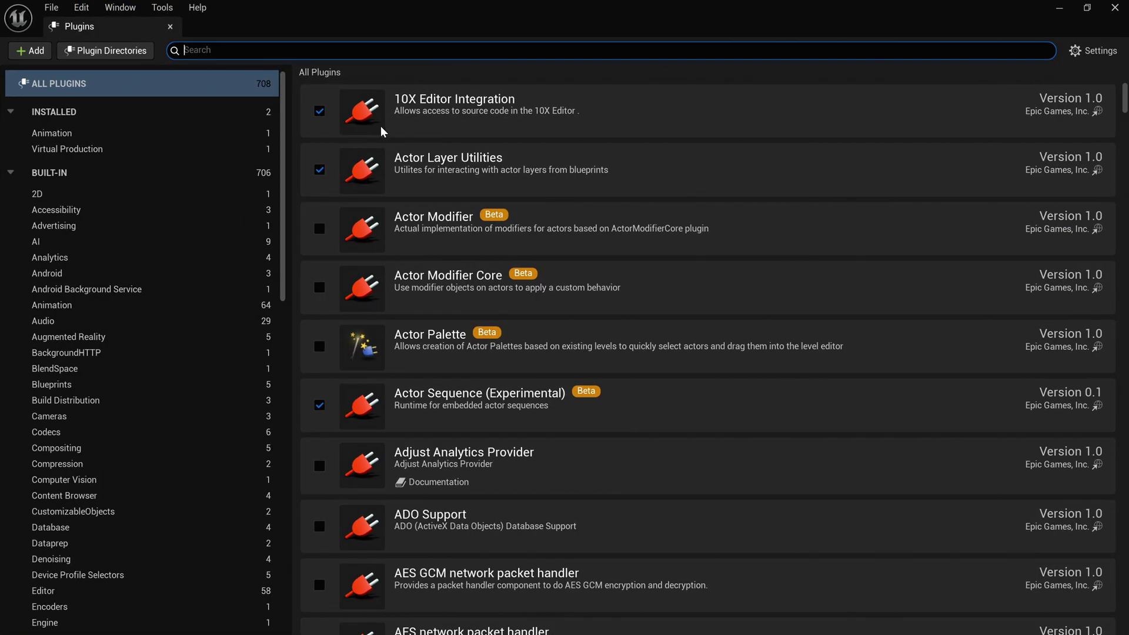
type("NDI")
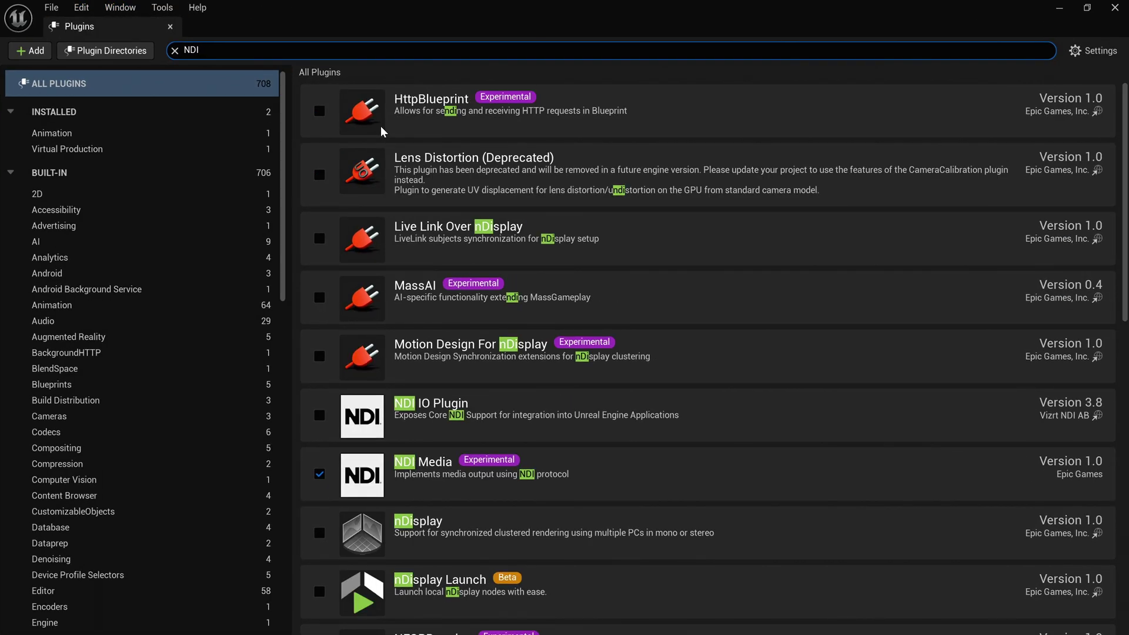
scroll(450, 486, "down", 3)
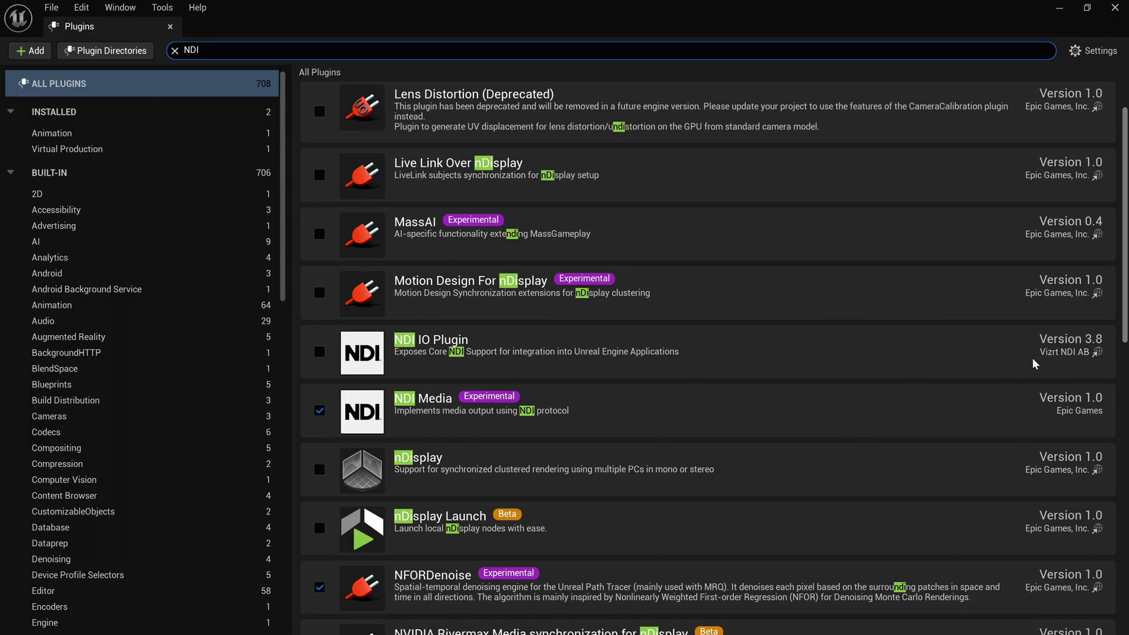
scroll(695, 367, "down", 3)
left_click(390, 332)
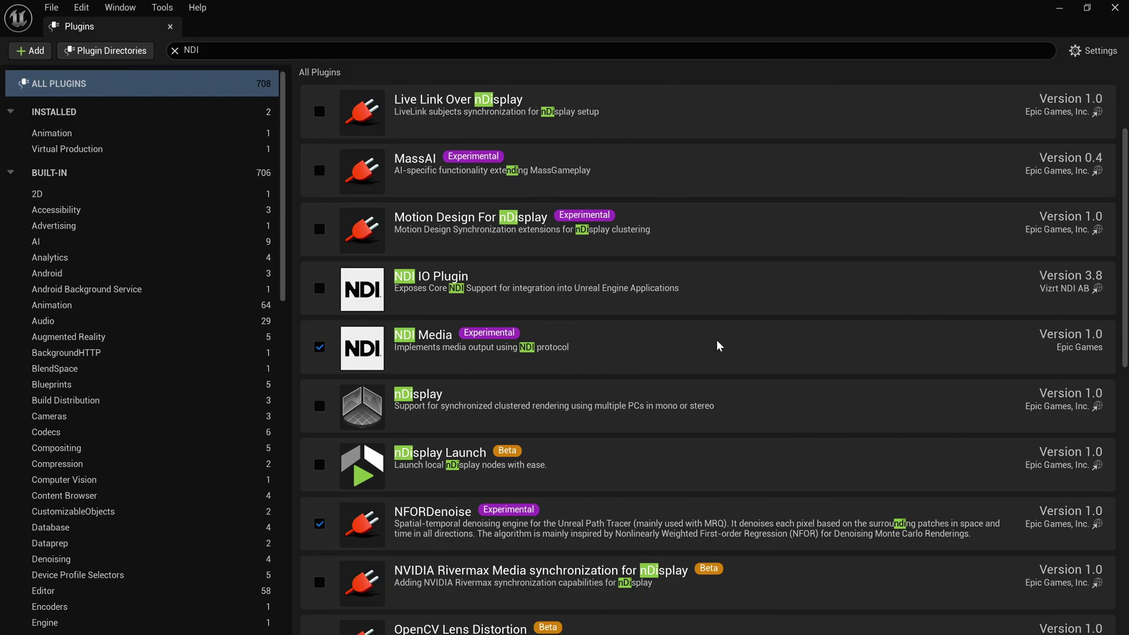
- Search the plugins for media, look through the media player entries, and close the plugin browser
left_click(192, 48)
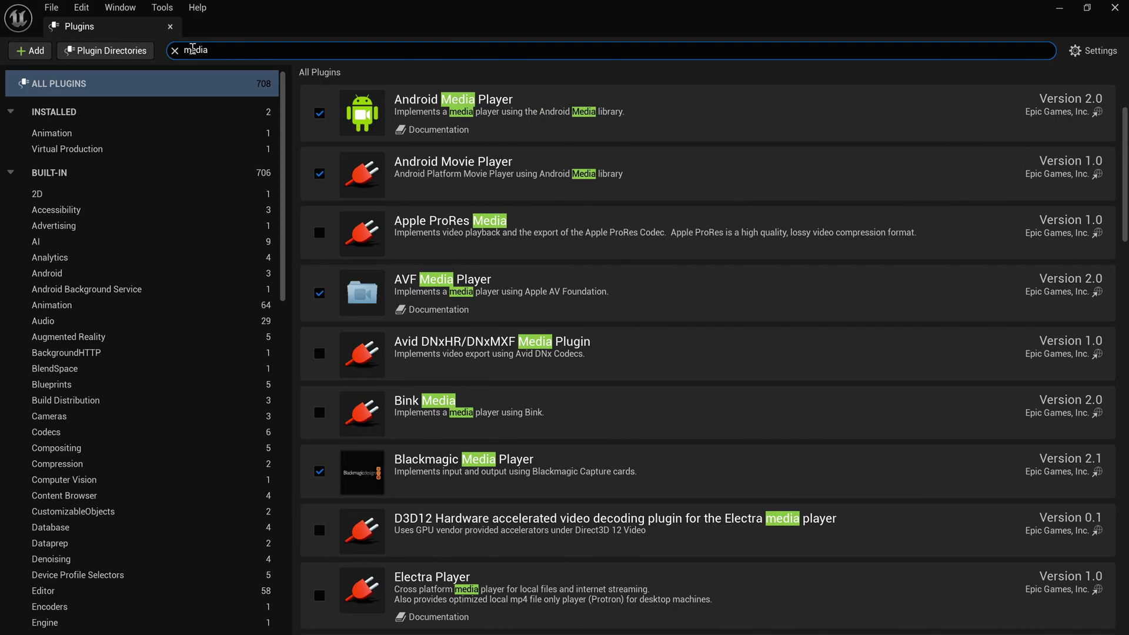
scroll(312, 312, "down", 3)
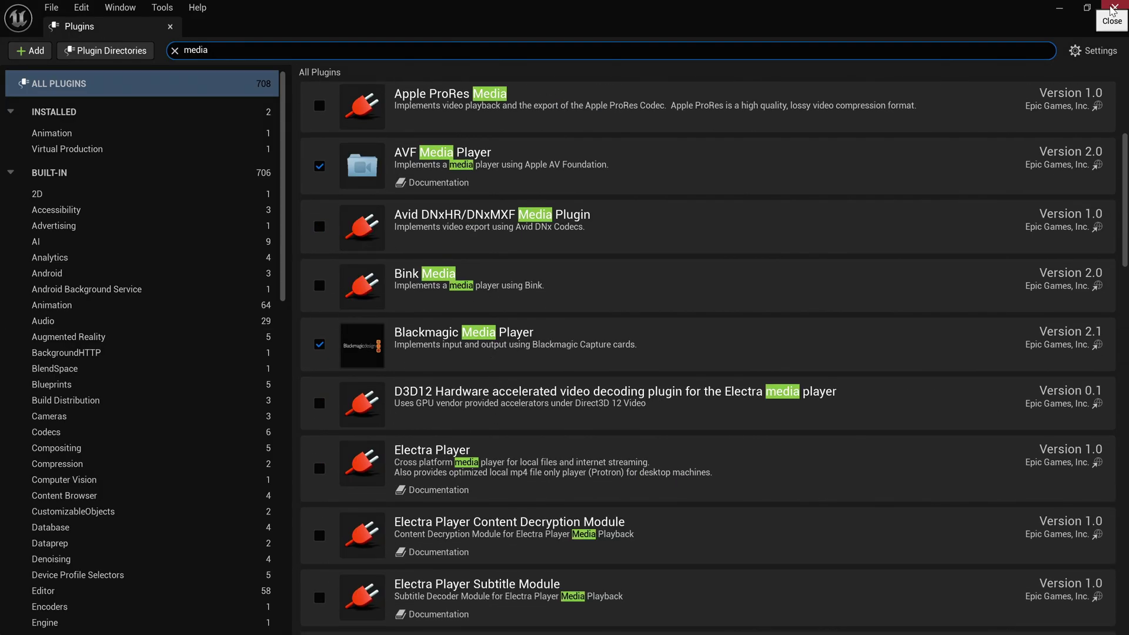
left_click(1113, 8)
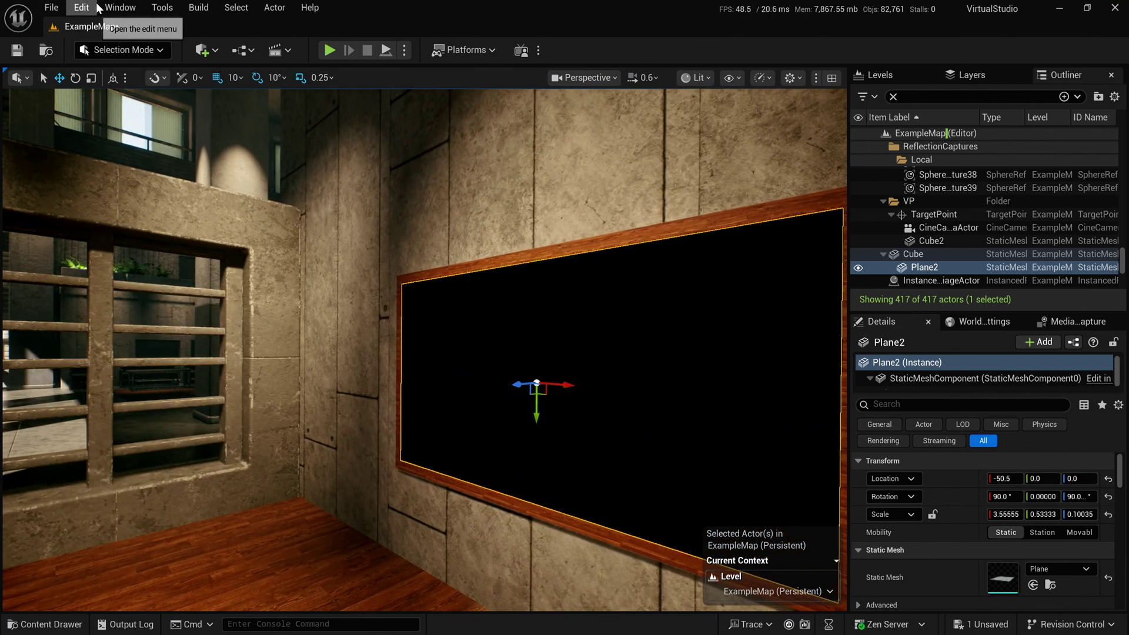
- Reopen the plugin browser and search for "hold" to check the holdout plugin
left_click(81, 7)
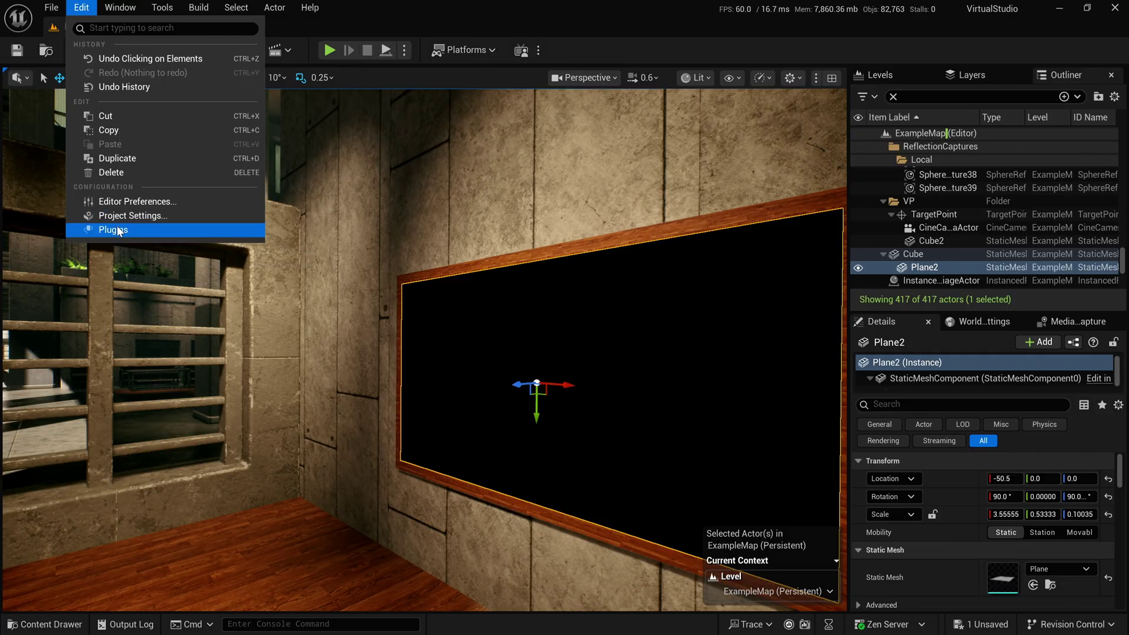
left_click(115, 230)
type("ho")
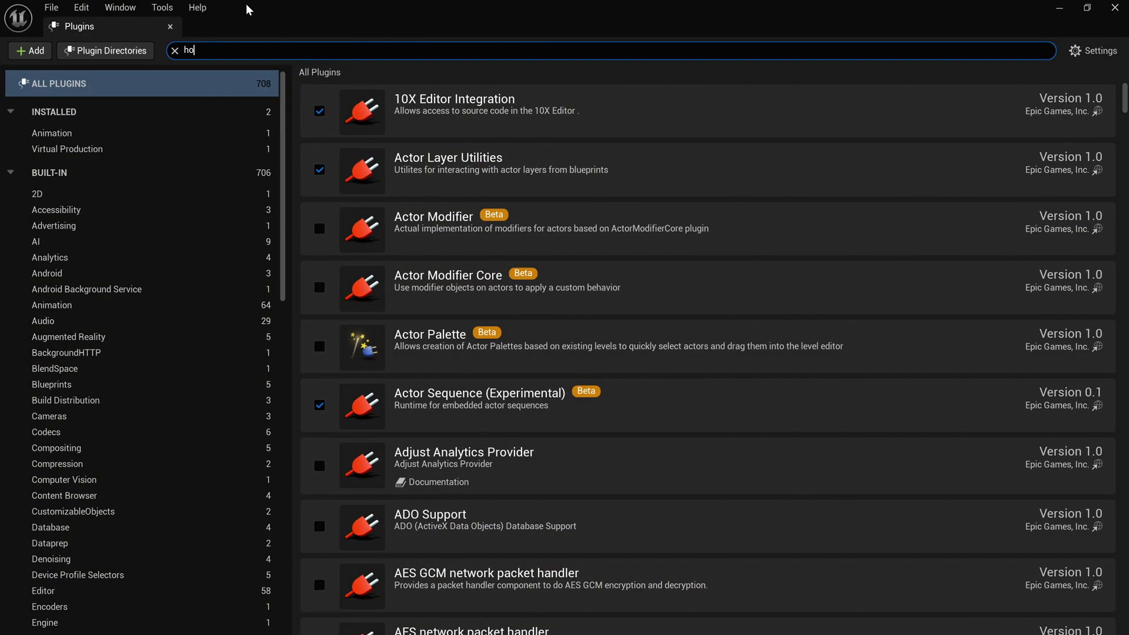
type("ld")
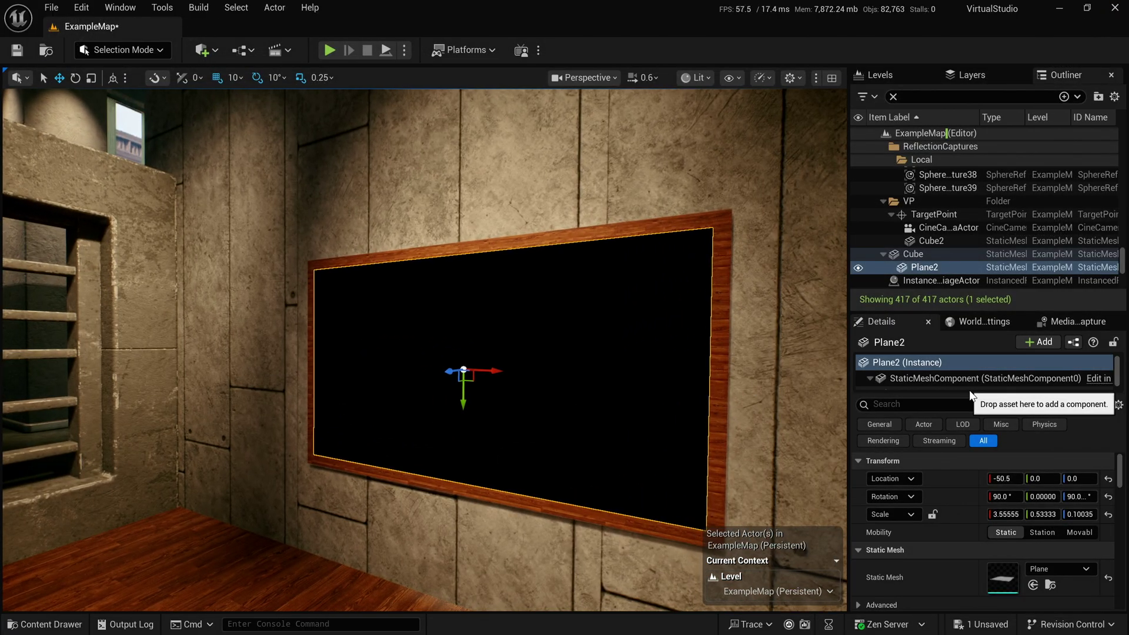
- Show the HoldoutComposite component of Plane2 and its Is Enabled setting
scroll(988, 388, "down", 1)
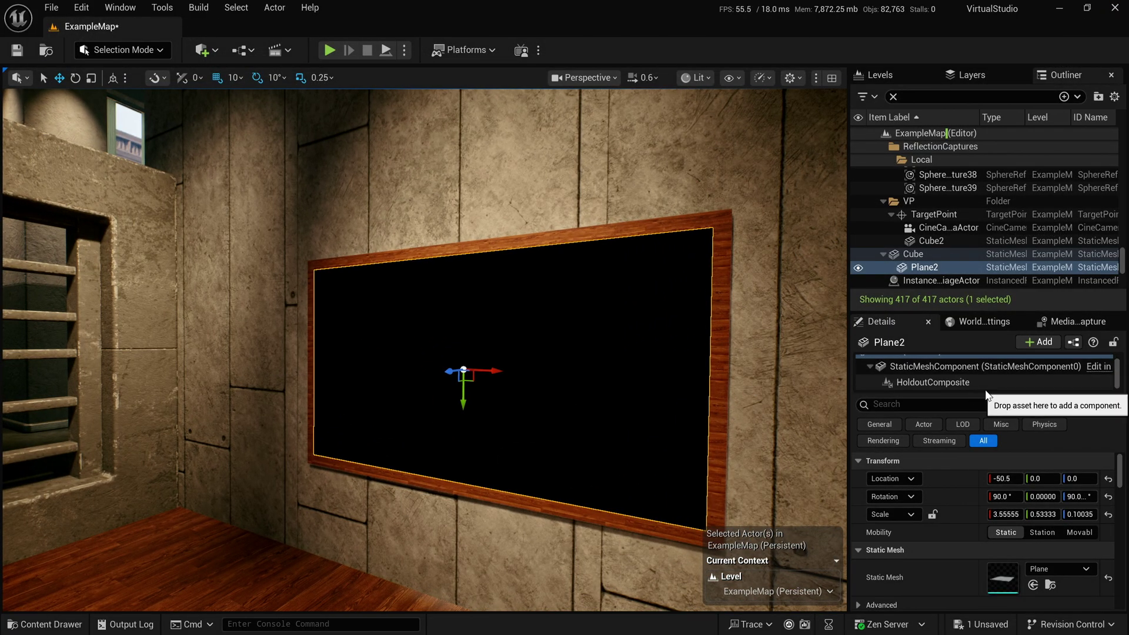
left_click(955, 383)
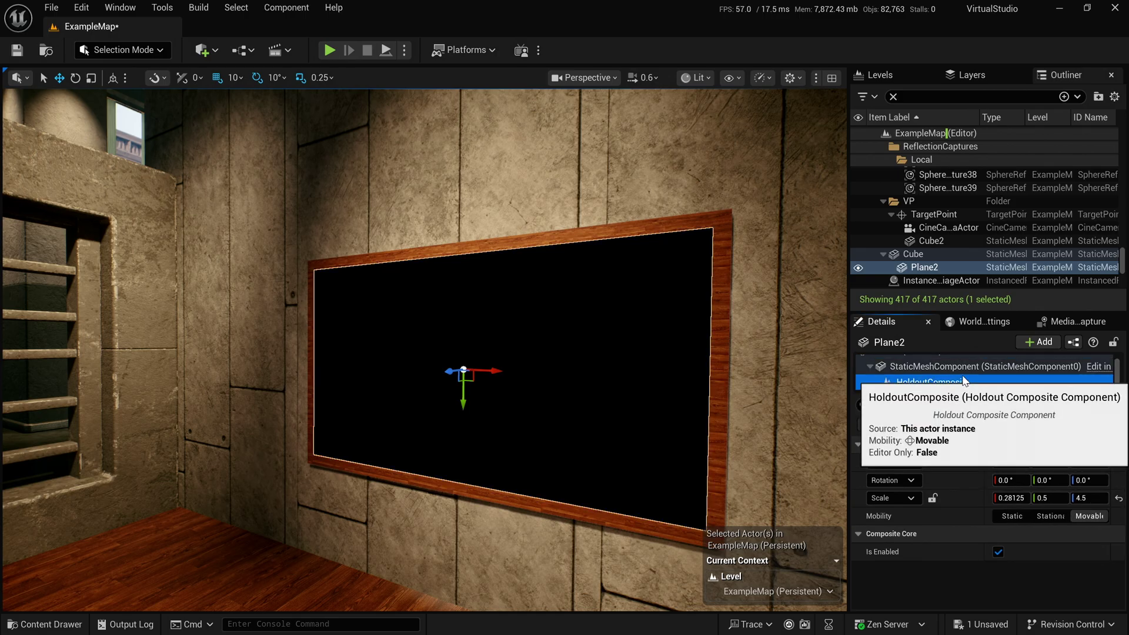
left_click(1006, 550)
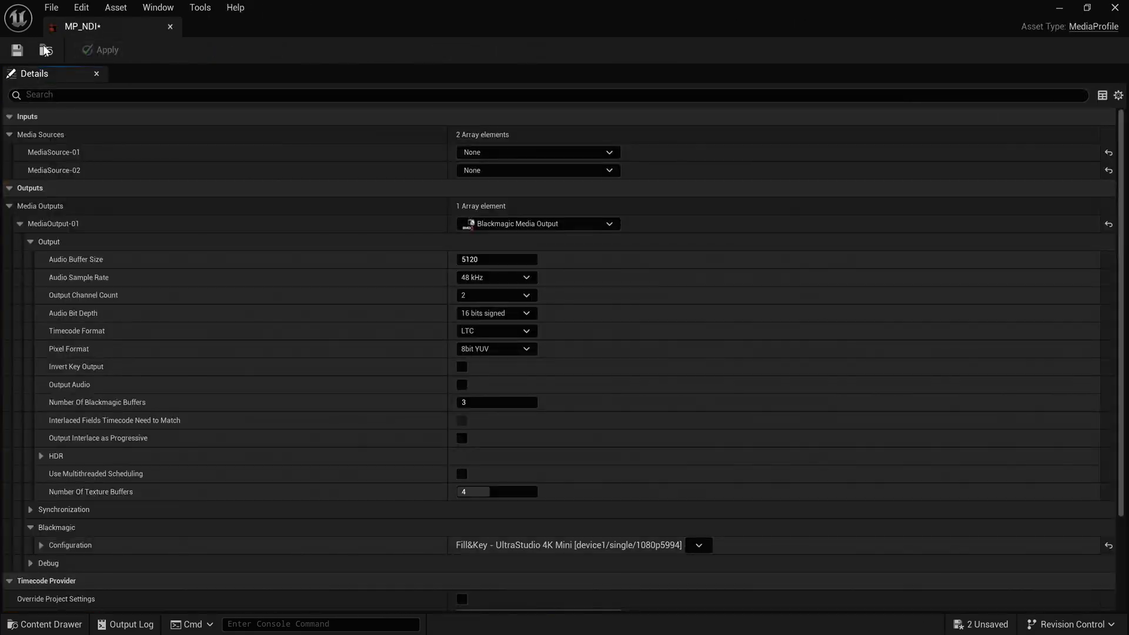
- Review the Blackmagic output settings of MediaOutput-01 in the MP_NDI media profile and collapse them
left_click(20, 223)
left_click(20, 224)
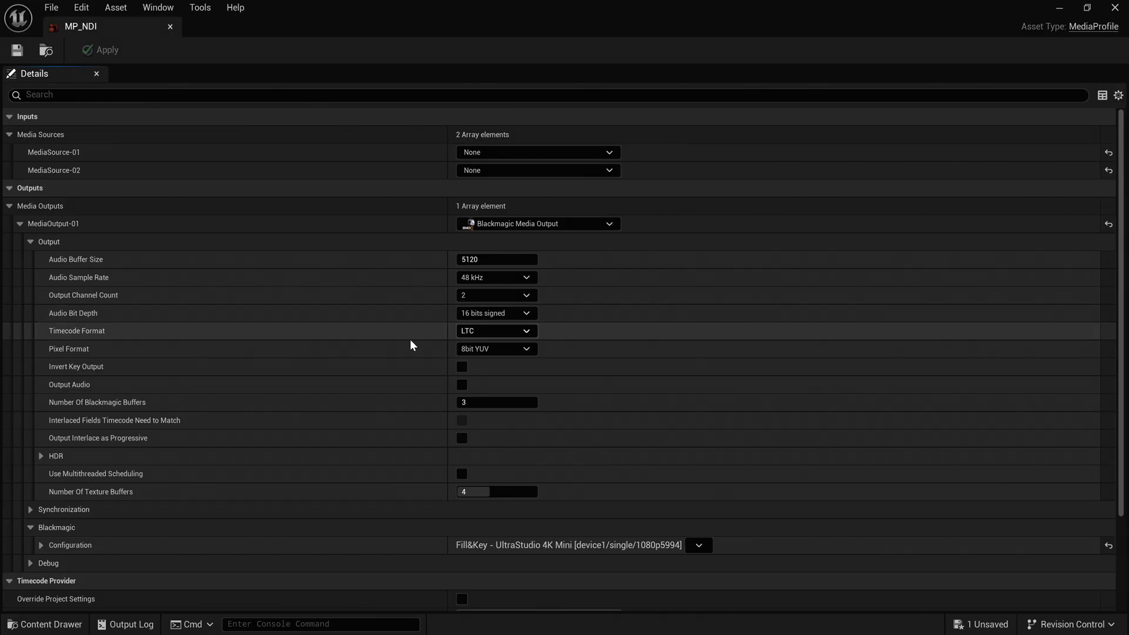
left_click(20, 224)
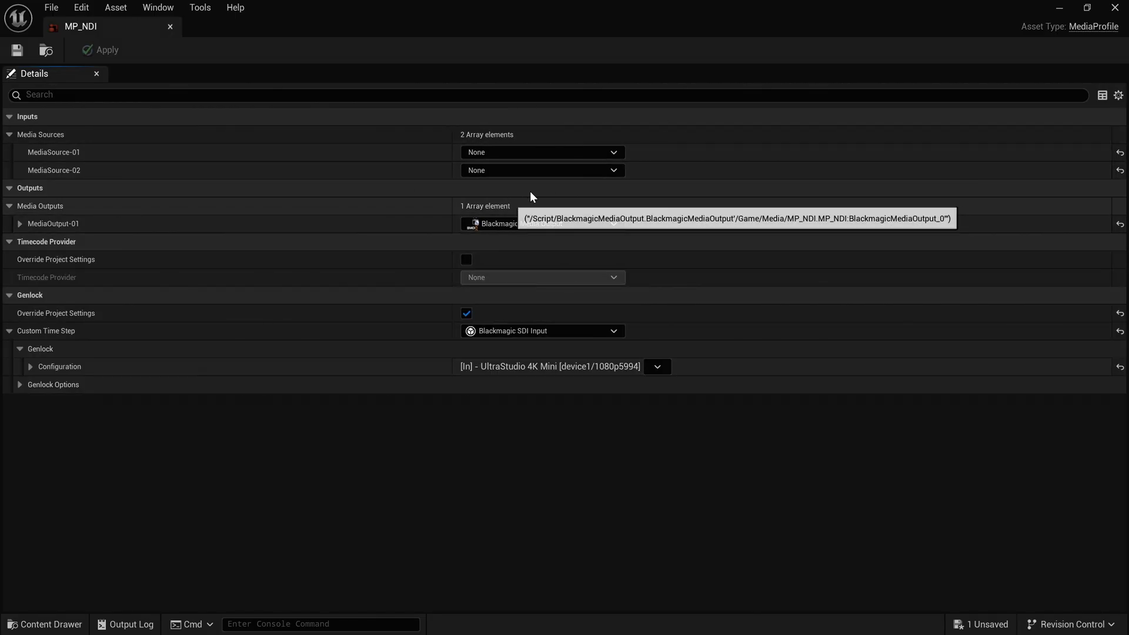
- Set MediaSource-01 of the MP_NDI profile to NDIMedia Source and review its Ancillary and Video settings
left_click(585, 157)
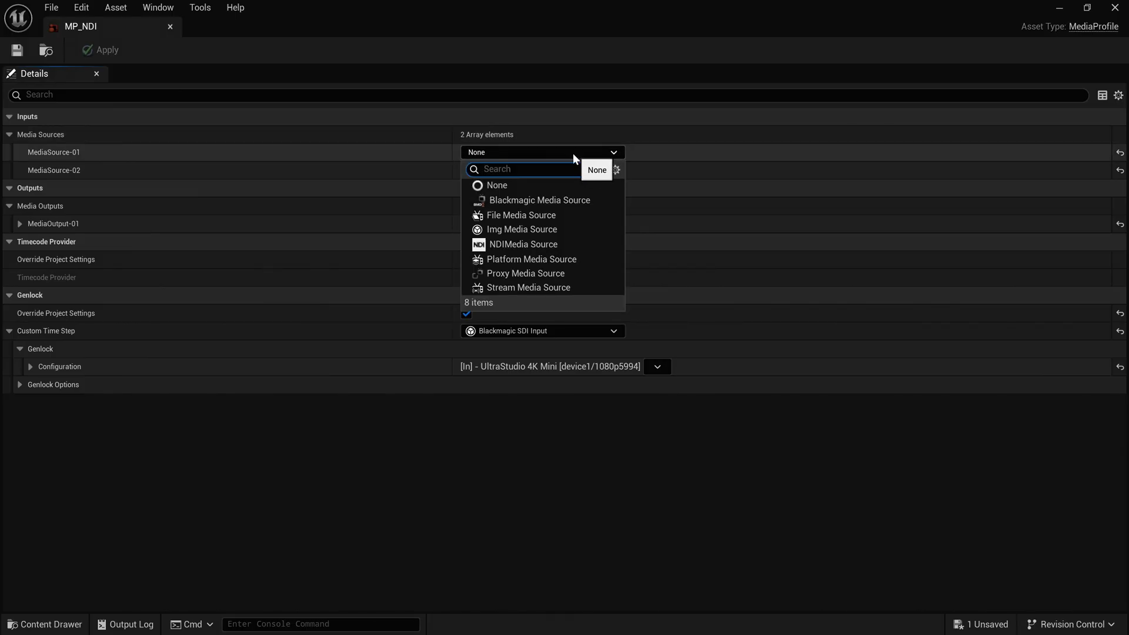
left_click(499, 238)
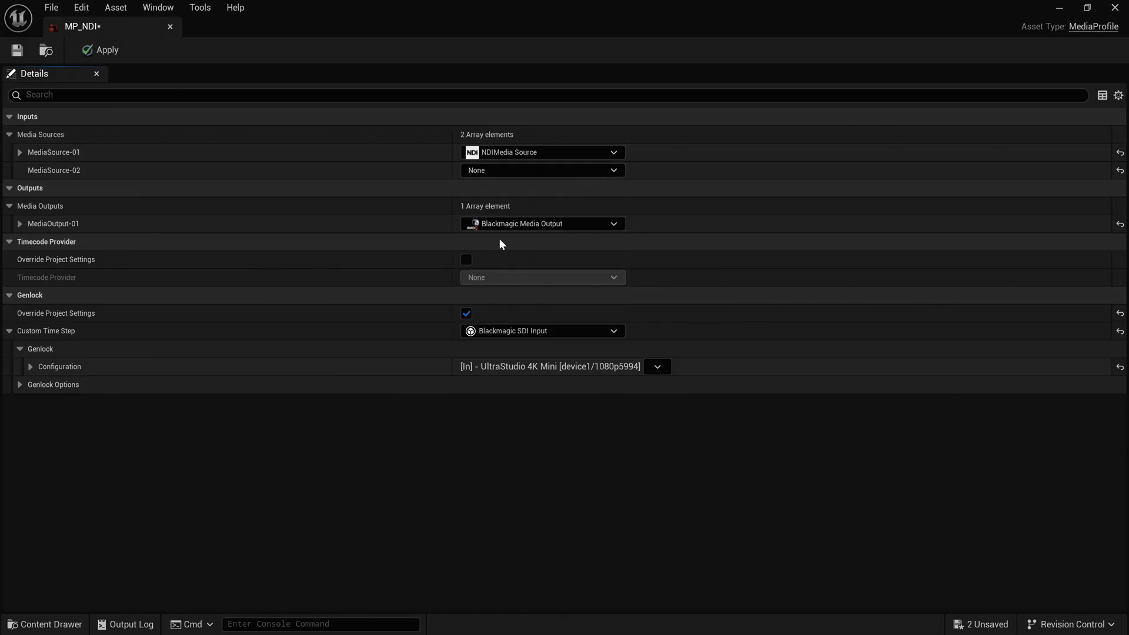
left_click(21, 153)
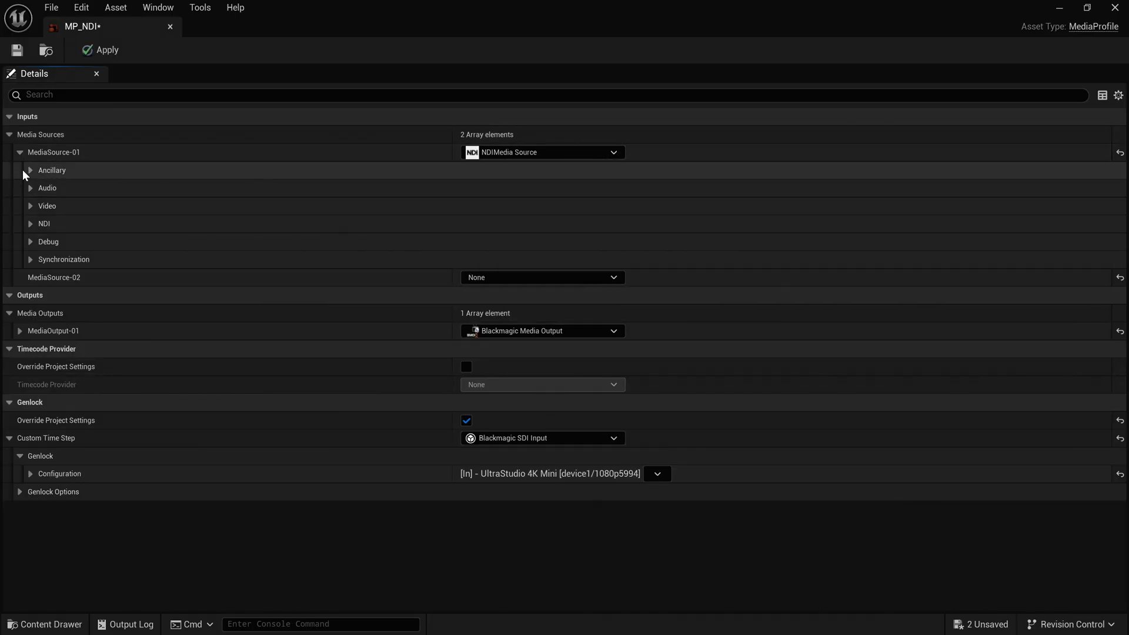
left_click(27, 170)
left_click(30, 170)
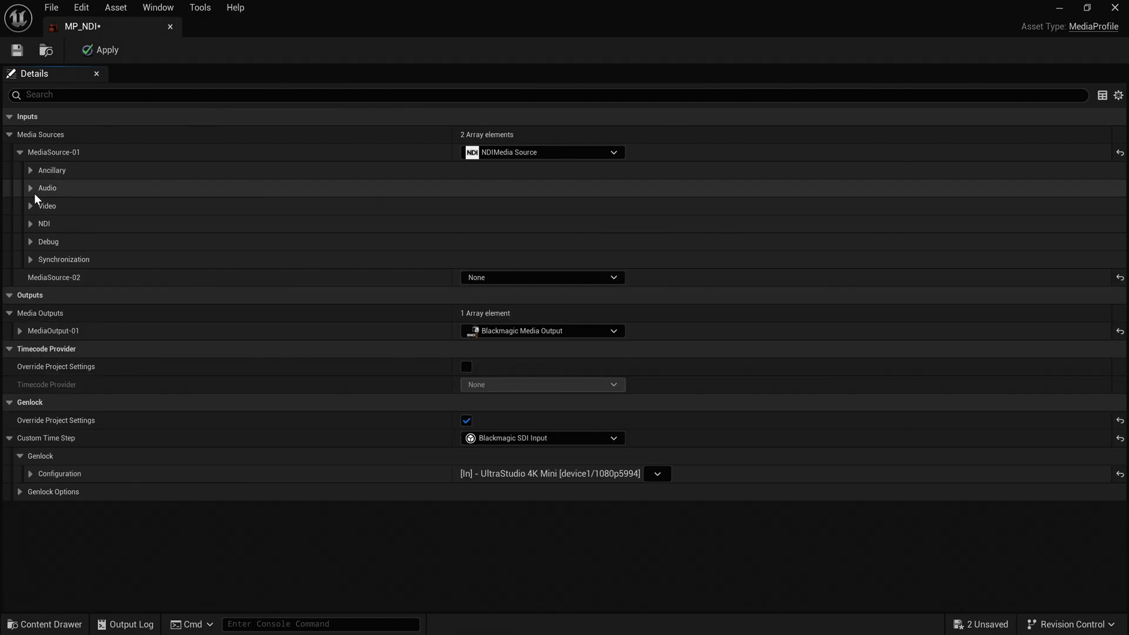
left_click(30, 206)
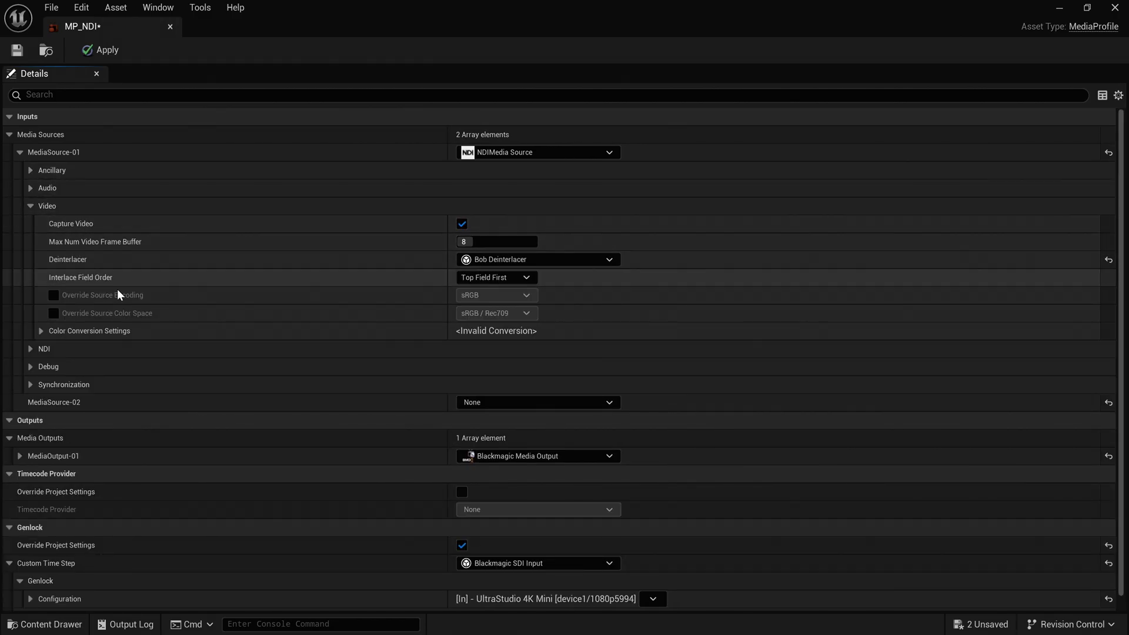
left_click(28, 206)
- Set MediaSource-01's NDI configuration to the laptop's Test Pattern device, apply and save the media profile, and close it
left_click(30, 224)
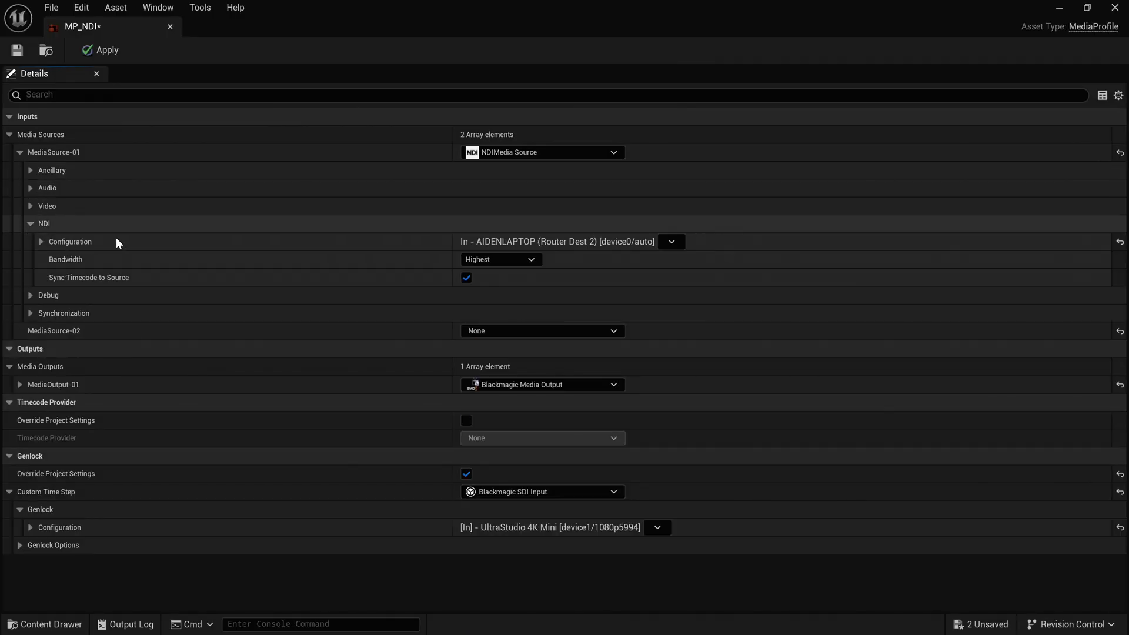
left_click(671, 241)
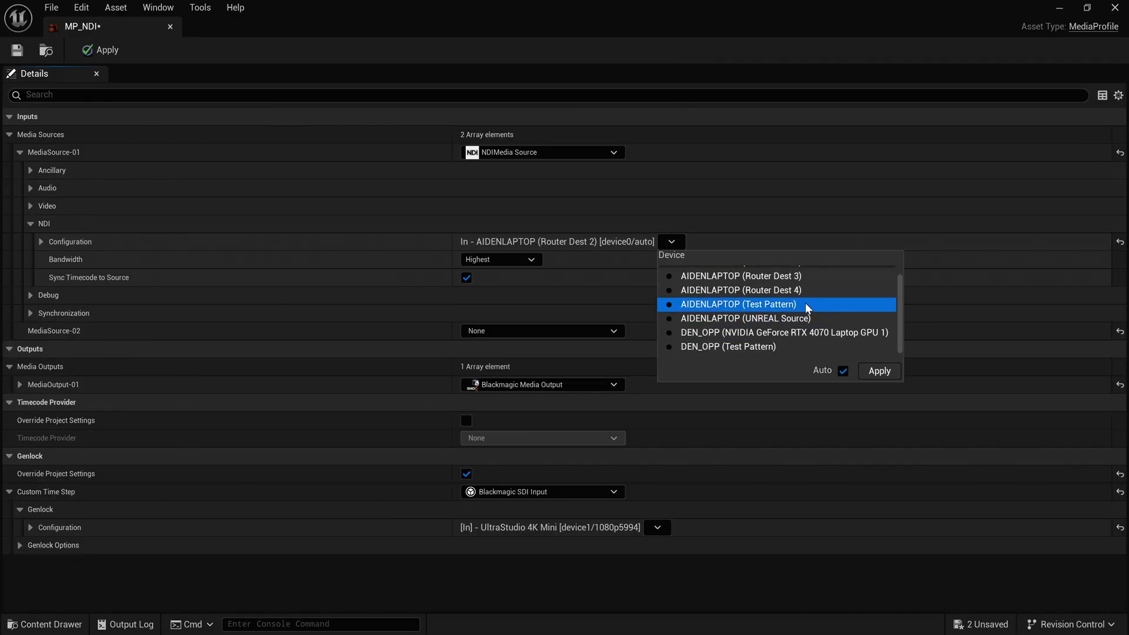
left_click(803, 305)
left_click(879, 371)
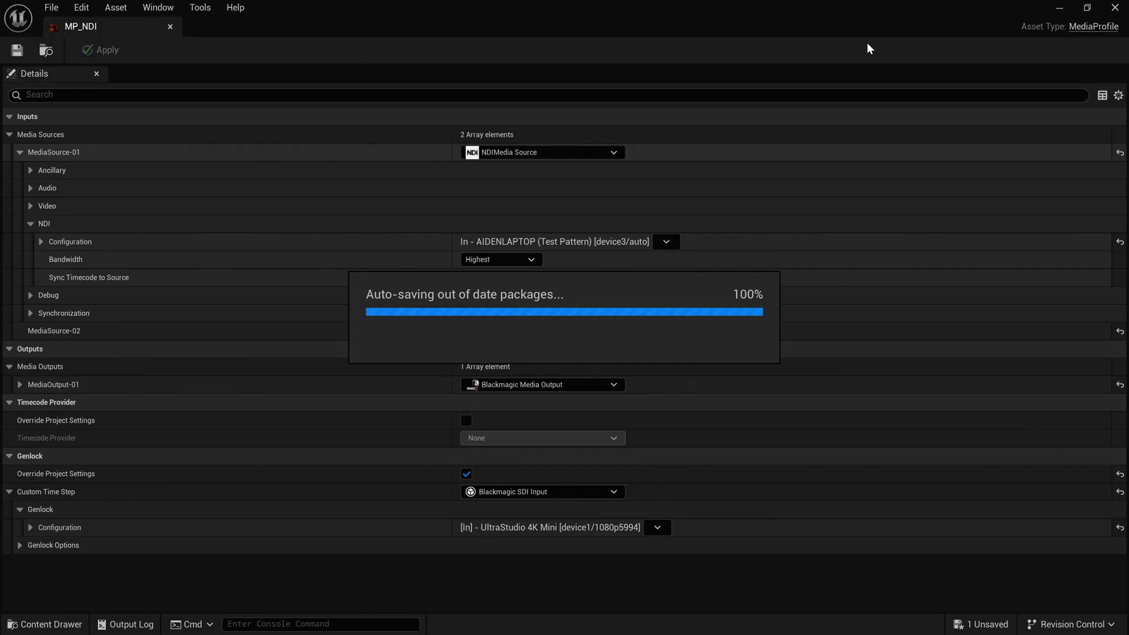
left_click(1113, 9)
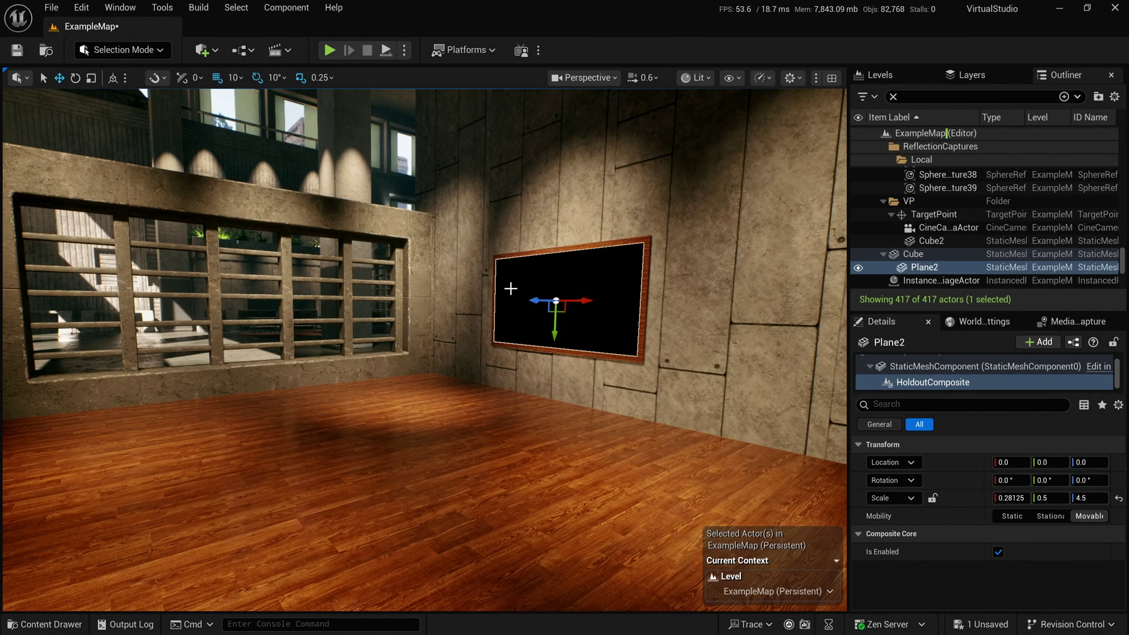
- Browse to the MediaBundle-01_InnerAssets folder under Media > Bundles, select the T_MediaBundle-01_BC media texture, and return to the level view
left_click(614, 369)
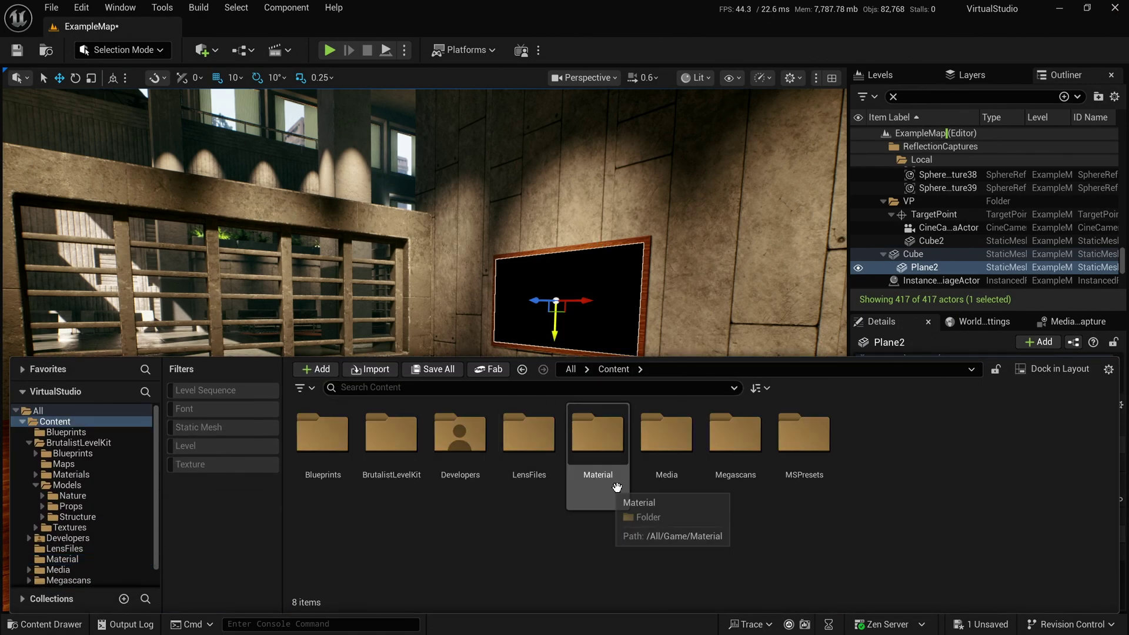
double_click(666, 455)
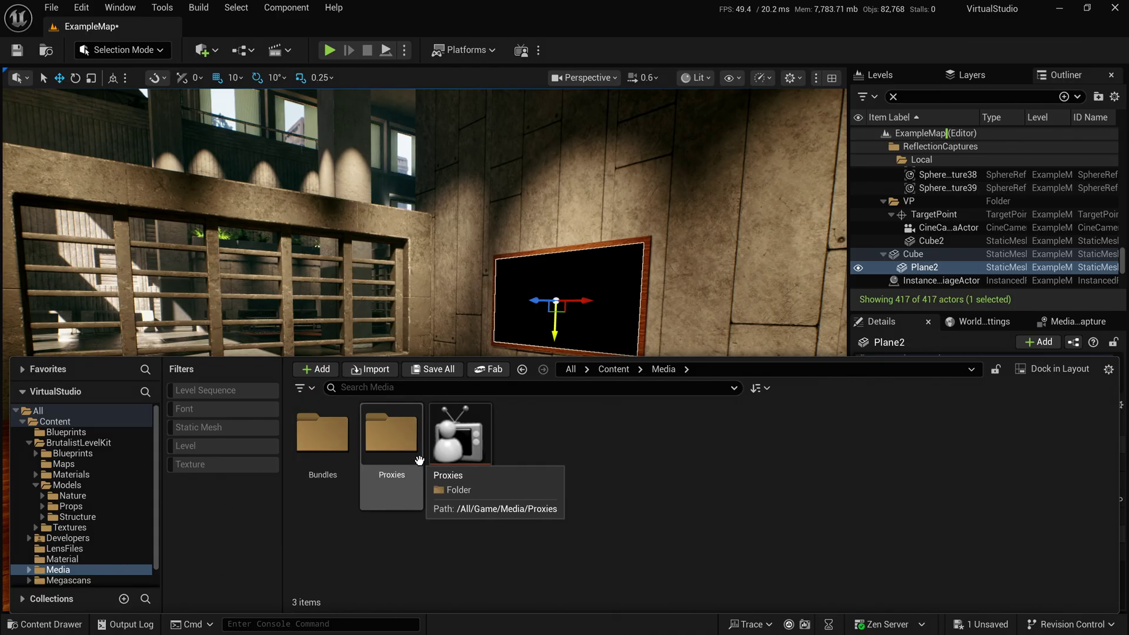
left_click(310, 477)
double_click(310, 476)
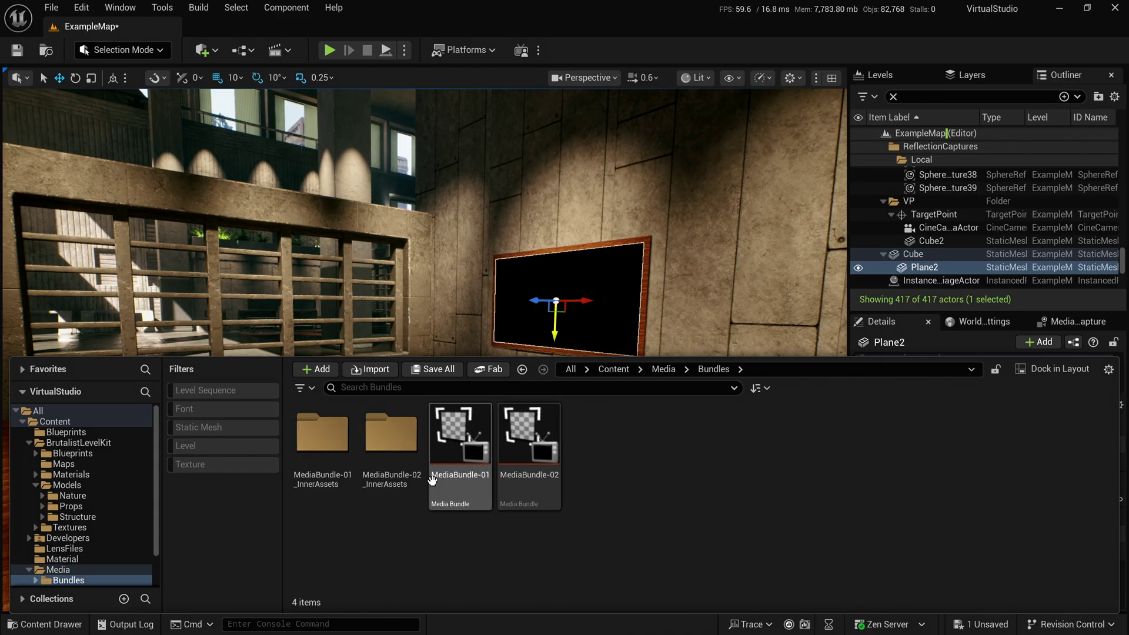
double_click(333, 479)
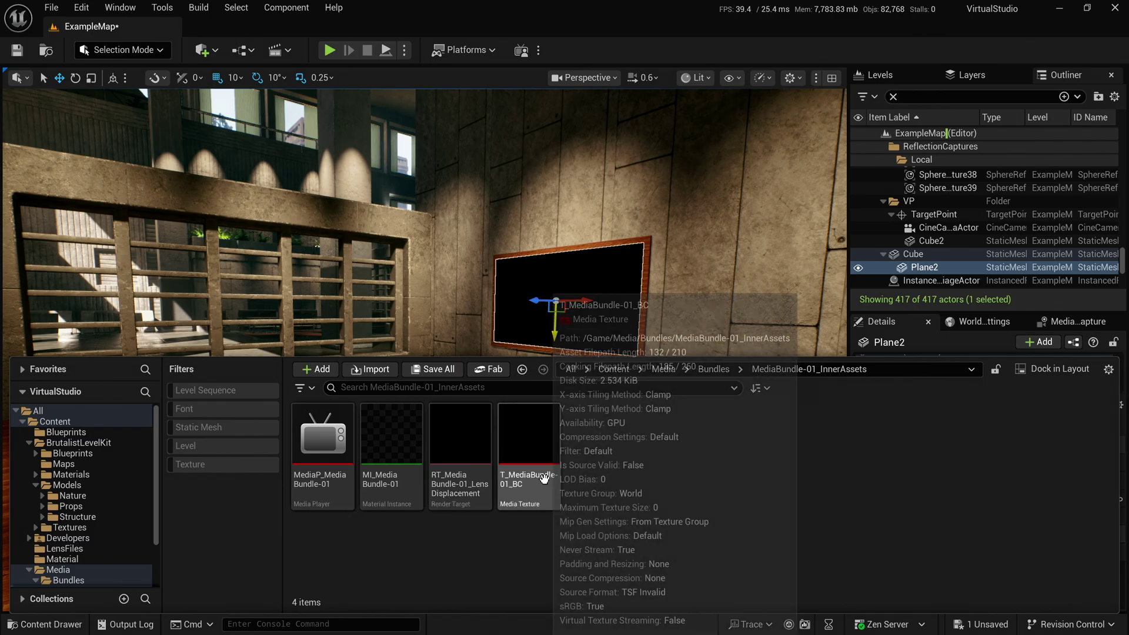
left_click(542, 473)
right_click_drag(649, 255, 680, 272)
key("ctrl+space")
left_click(589, 273)
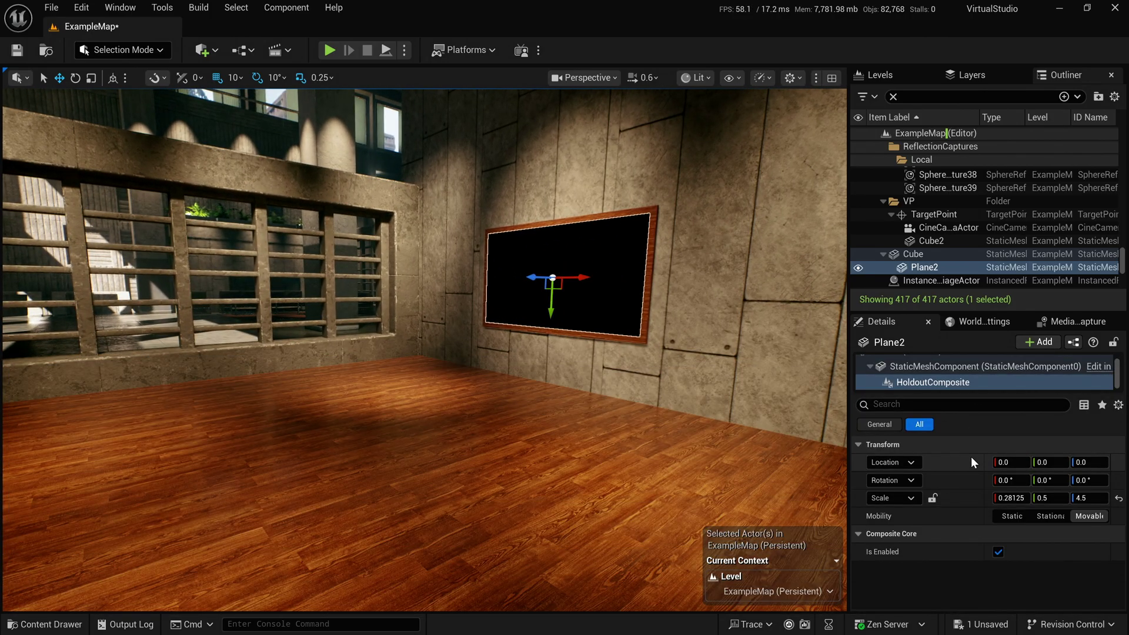
- Inspect the material on Element 0 of Plane2, close it, and locate the MI_MediaBundle-01 material instance among the bundle's inner assets
scroll(905, 376, "up", 1)
left_click(903, 365)
scroll(940, 500, "down", 5)
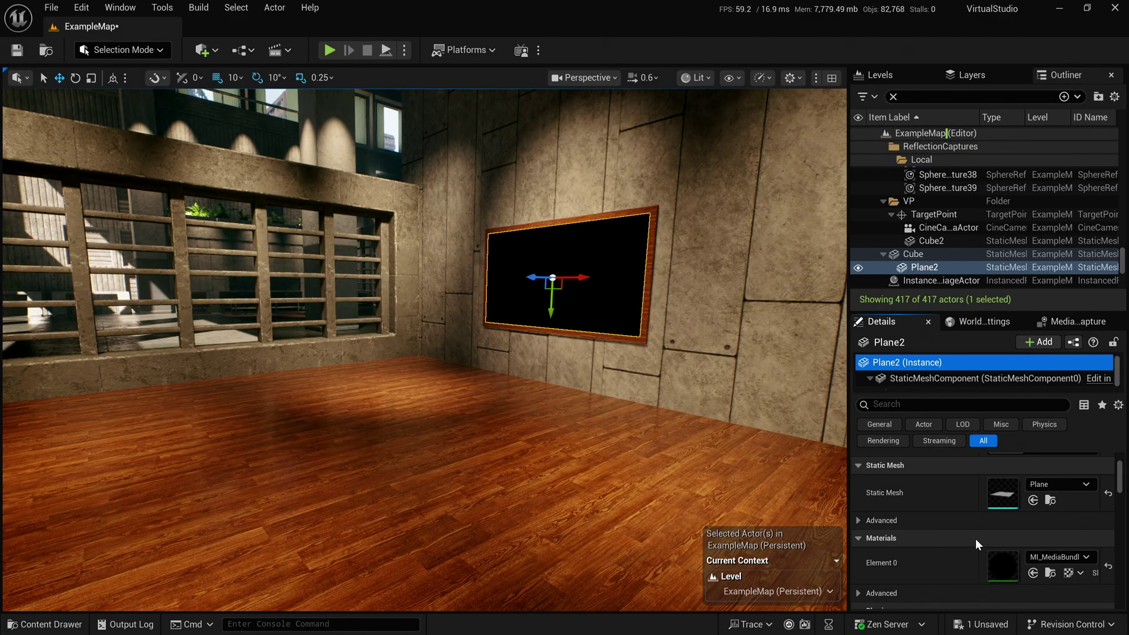
double_click(1007, 552)
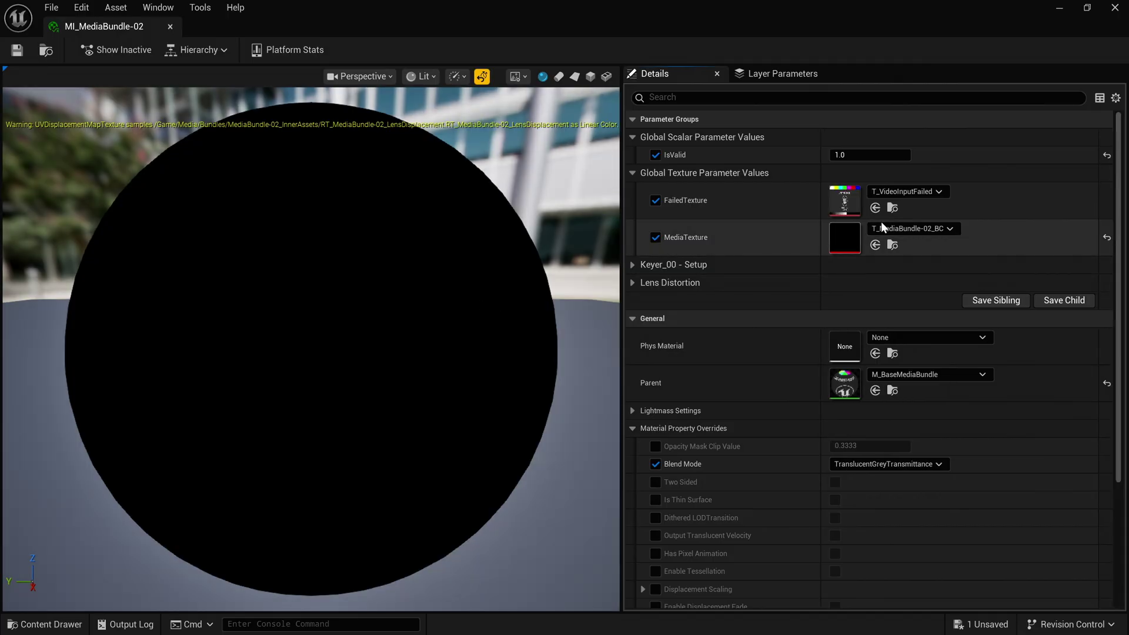
key("ctrl+space")
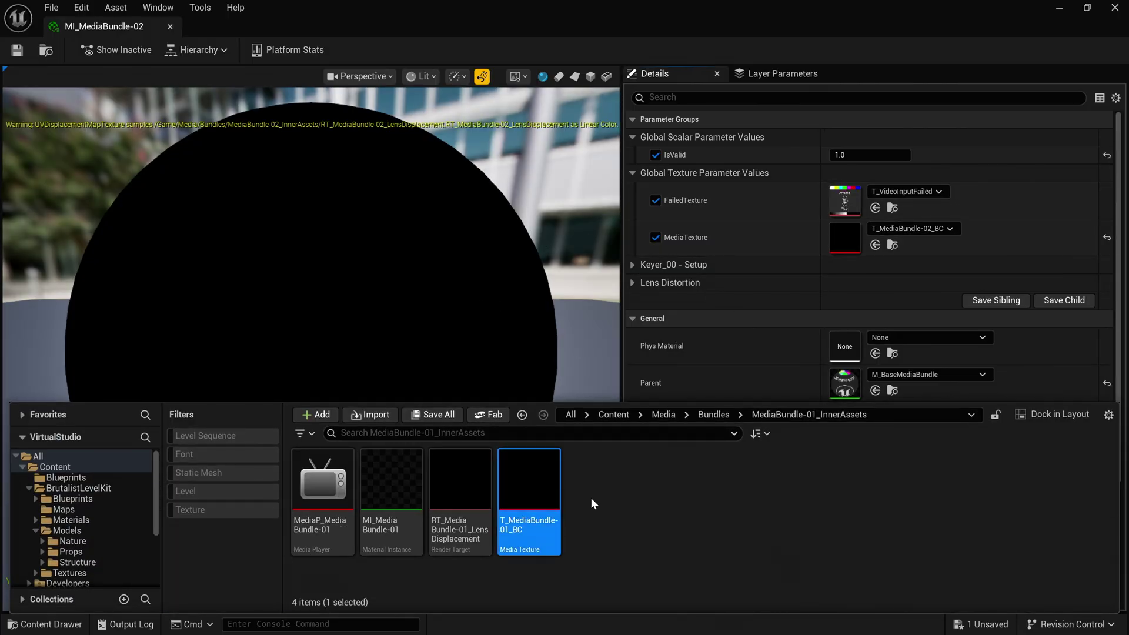
mouse_move(404, 526)
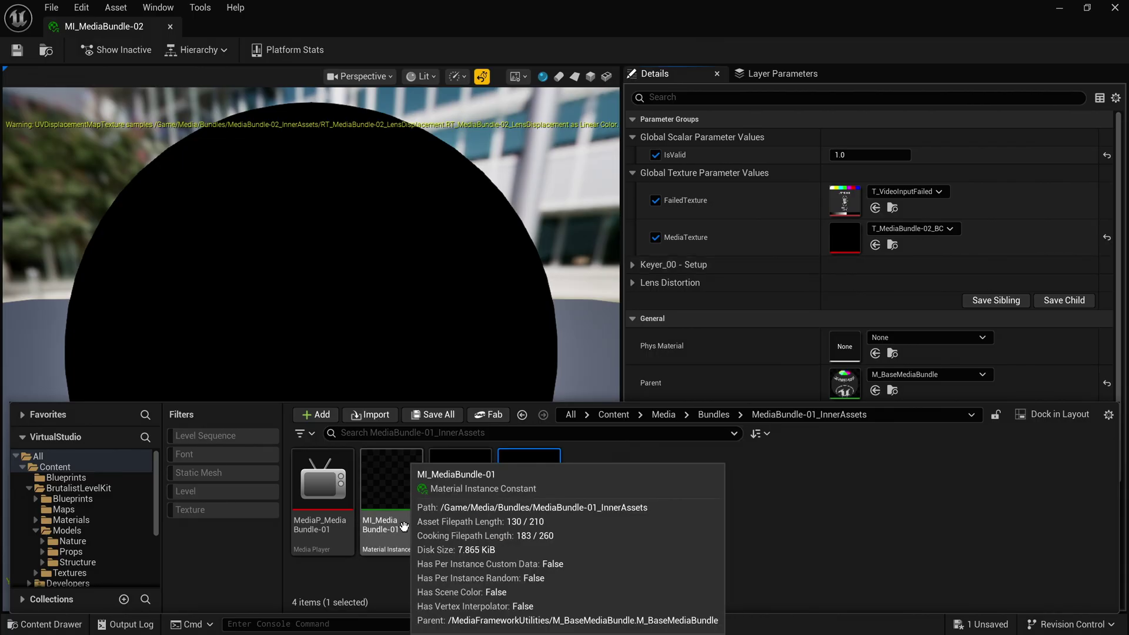
left_click(1111, 5)
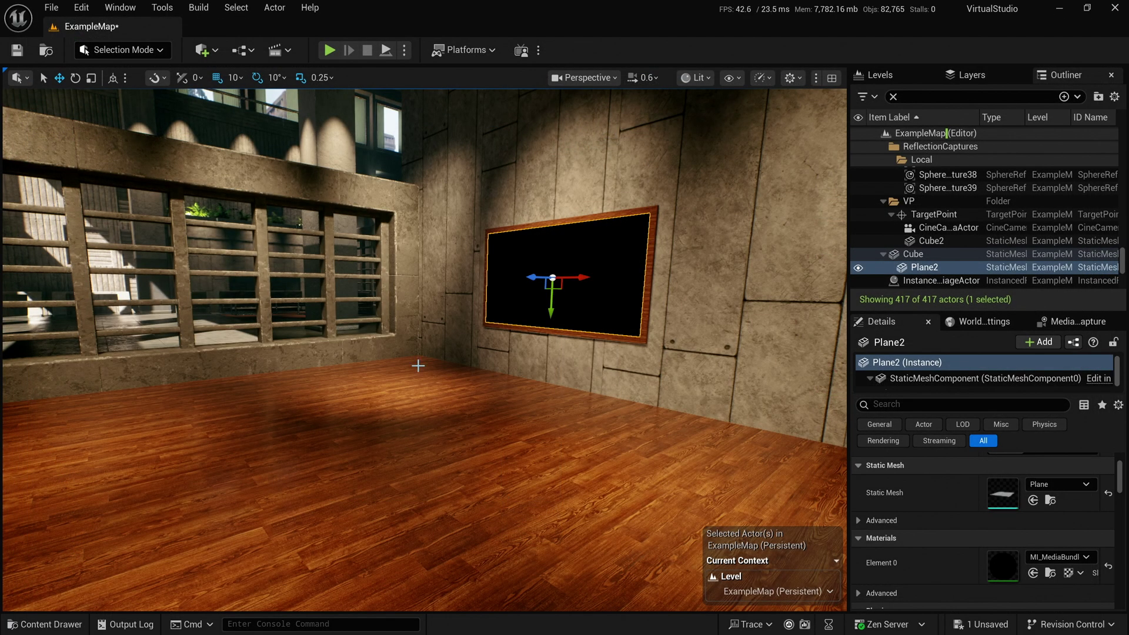
key("ctrl+space")
left_click(412, 435)
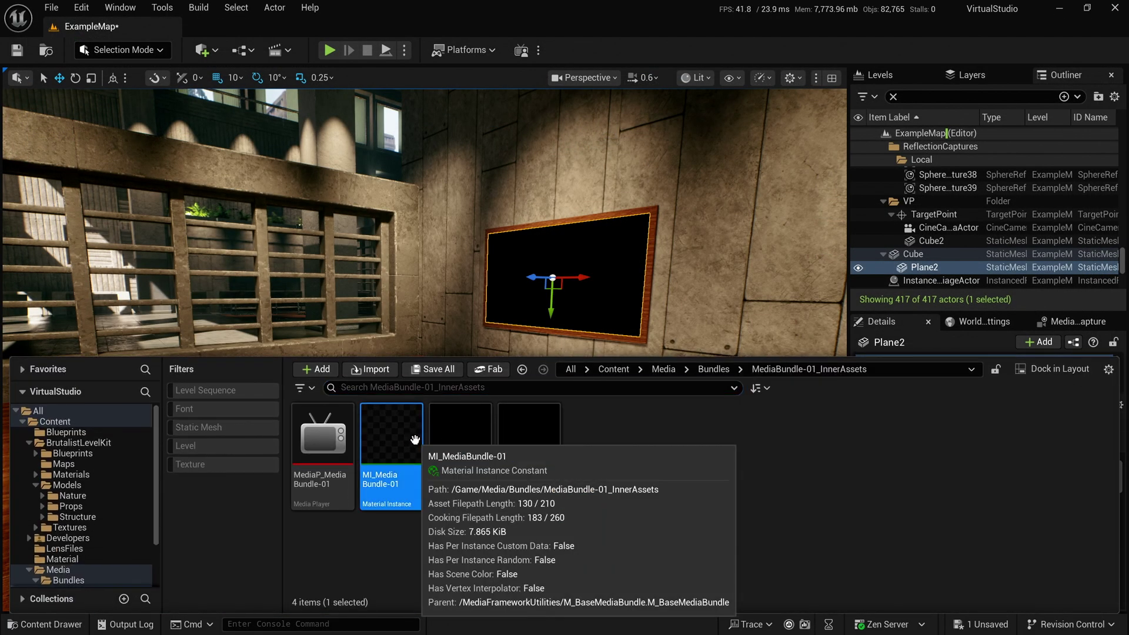
left_click(486, 284)
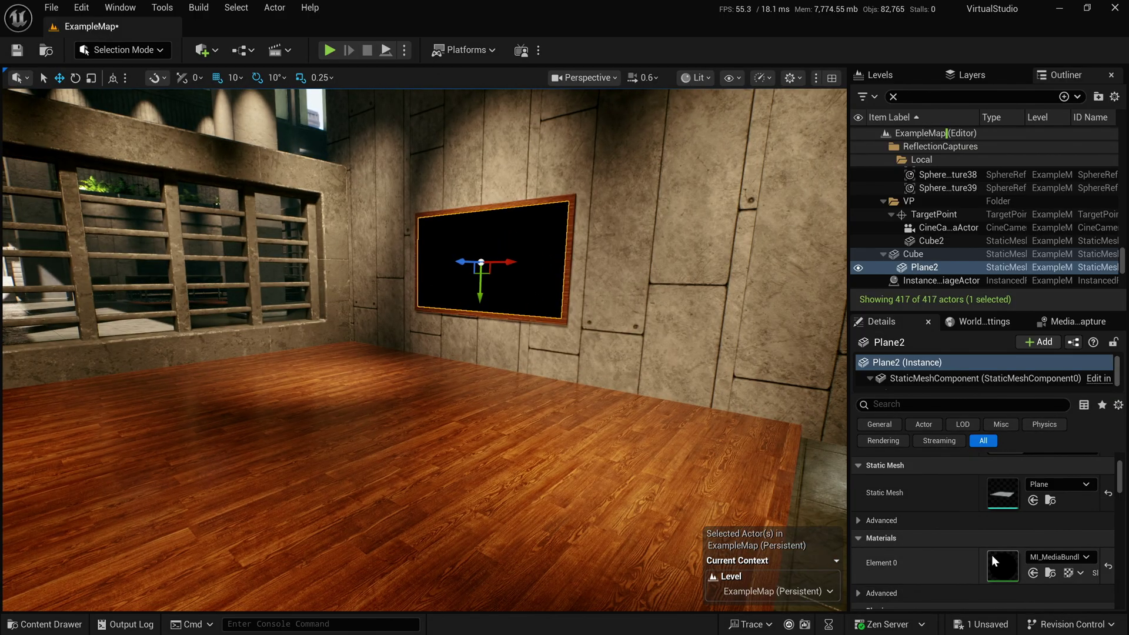
- Set the MediaTexture of Plane2's MI_MediaBundle-02 material to T_MediaBundle-01_BC, then save and close the material instance
double_click(991, 555)
key("ctrl+space")
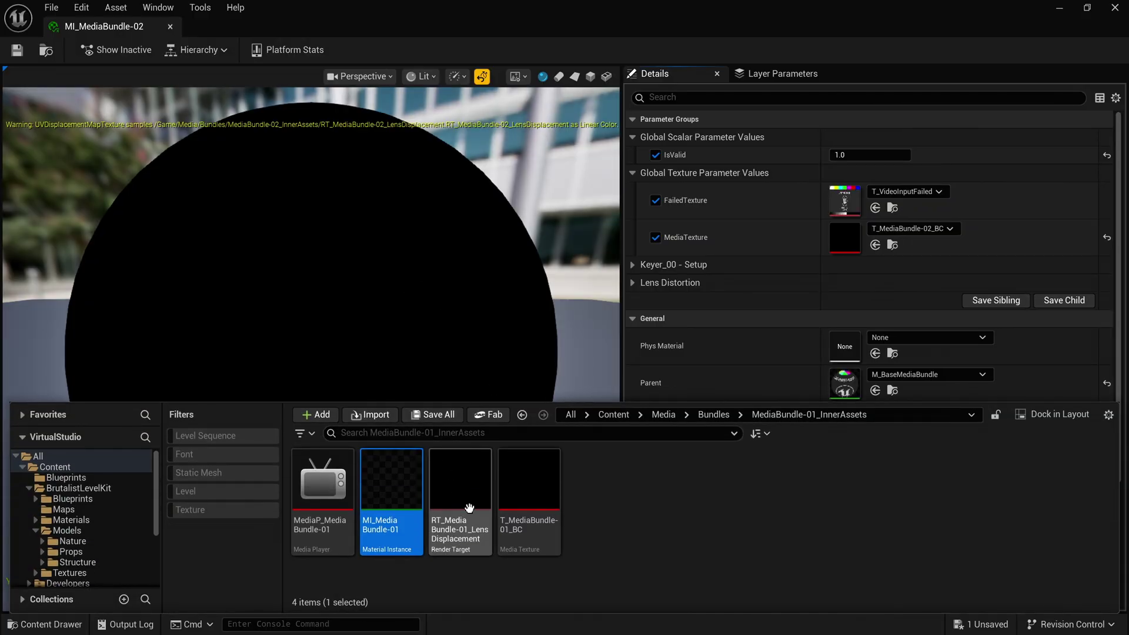
left_click_drag(529, 500, 868, 245)
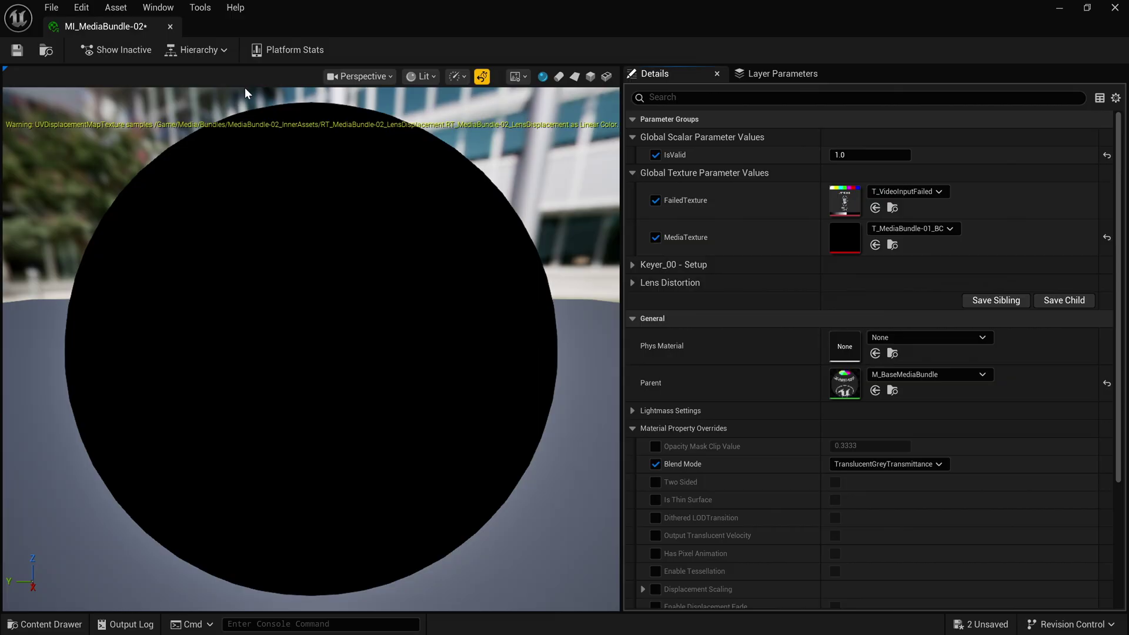
left_click(17, 50)
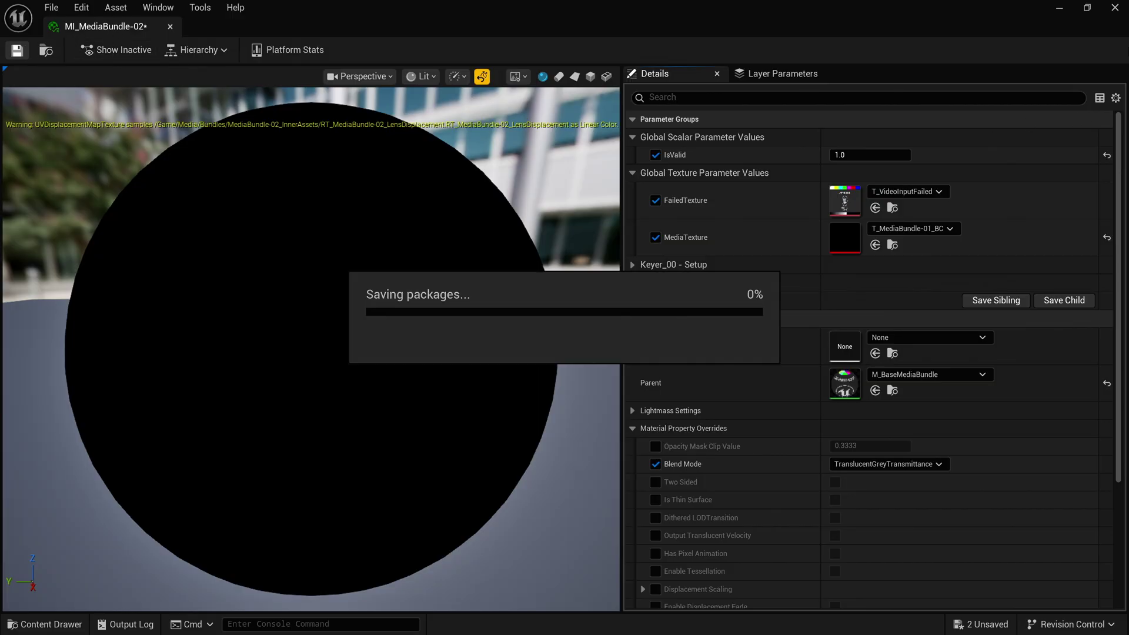
left_click(1114, 8)
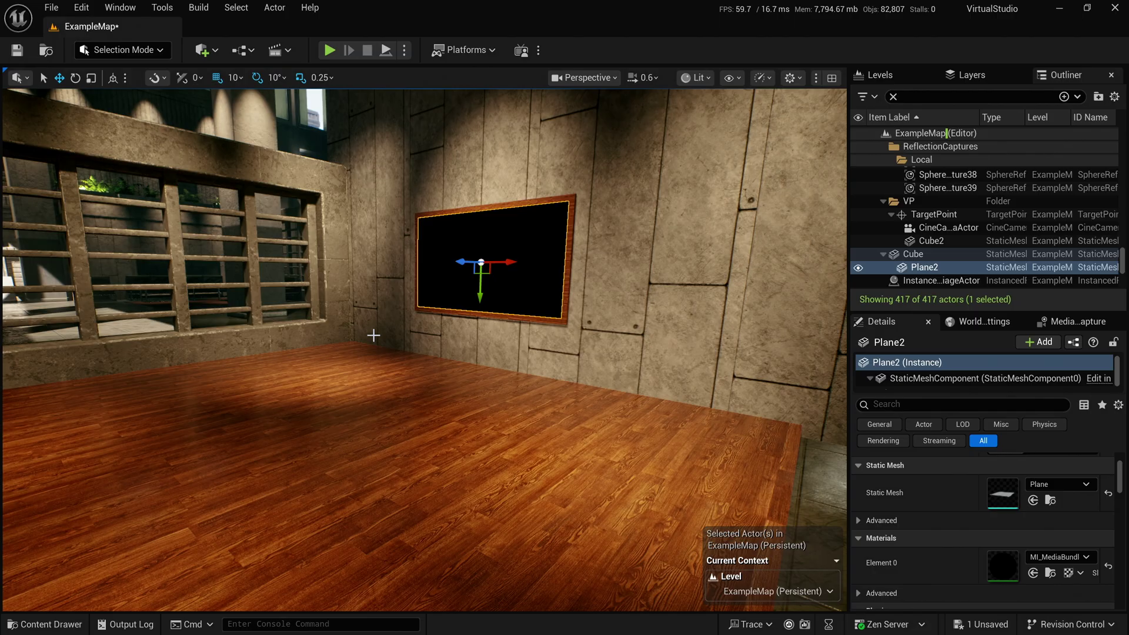
- Place the MediaBundle-01 asset from the Bundles folder into the level, on the floor in front of the framed wall screen
right_click_drag(457, 388, 472, 389)
key("ctrl+space")
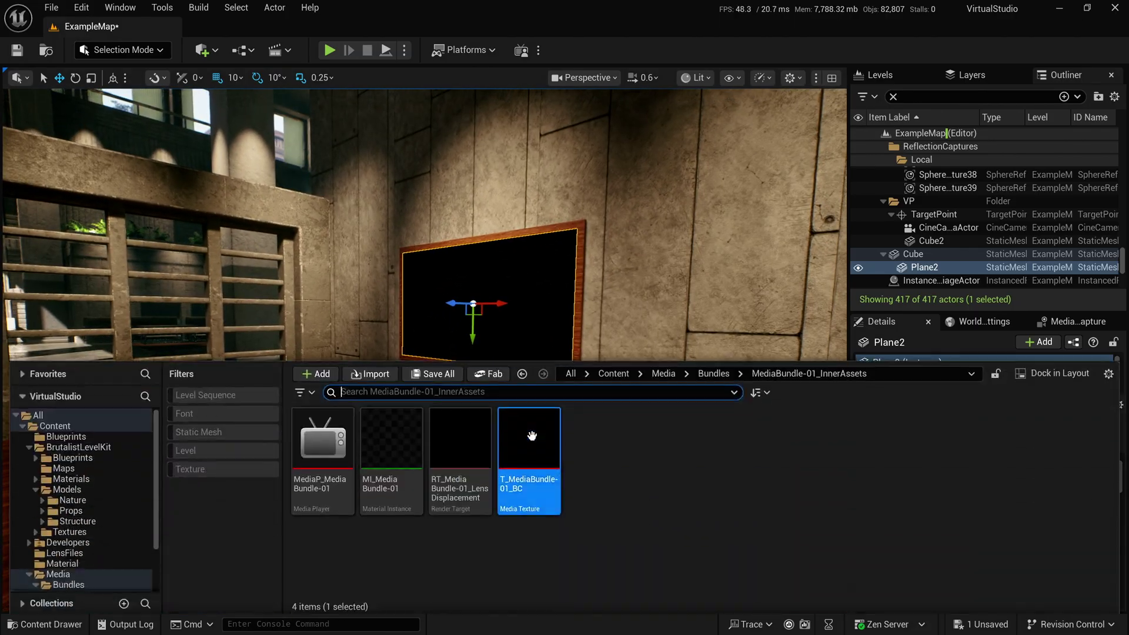
left_click(705, 373)
left_click_drag(455, 432, 291, 413)
right_click_drag(291, 413, 358, 411)
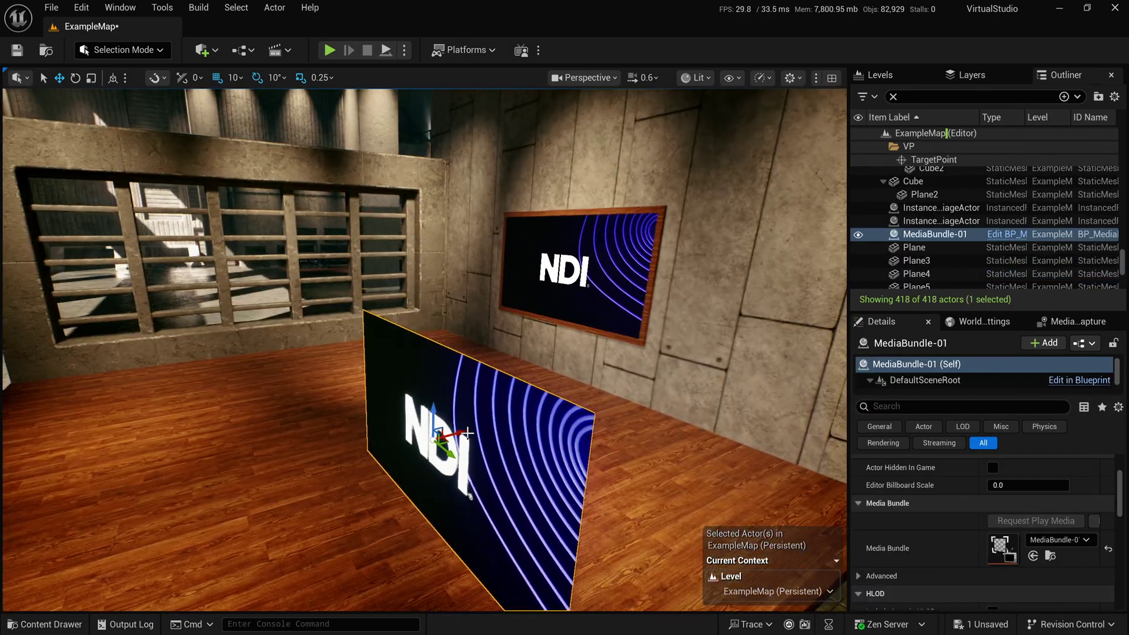
- Delete the placed MediaBundle-01 actor from the level
right_click_drag(456, 419, 491, 419)
key("Delete")
key("ctrl+space")
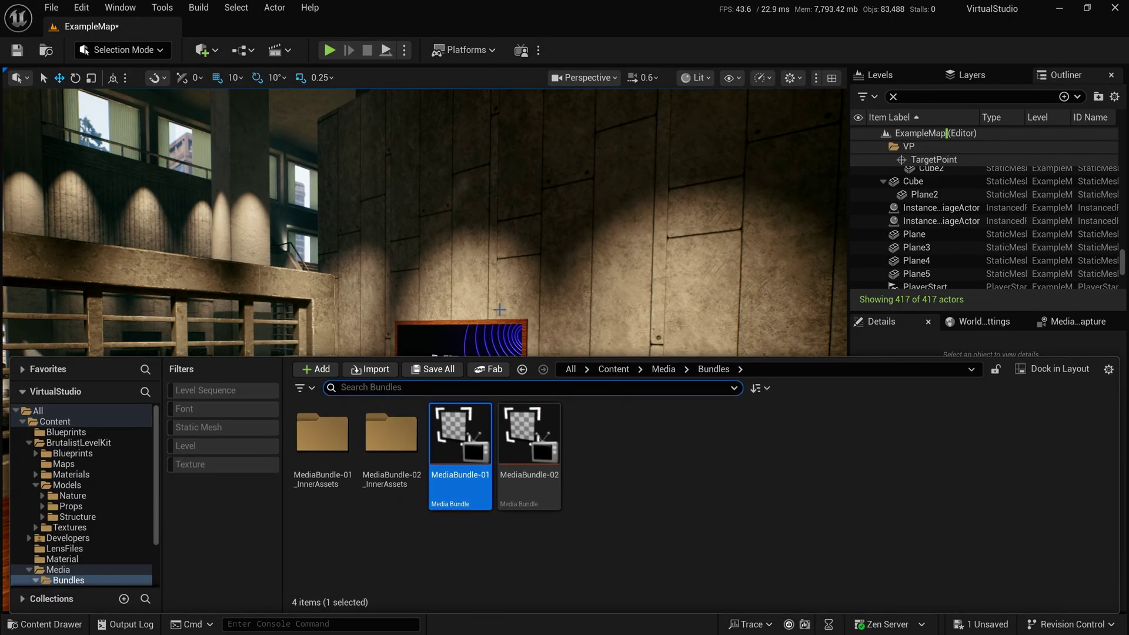
key("ctrl+space")
right_click_drag(447, 294, 470, 294)
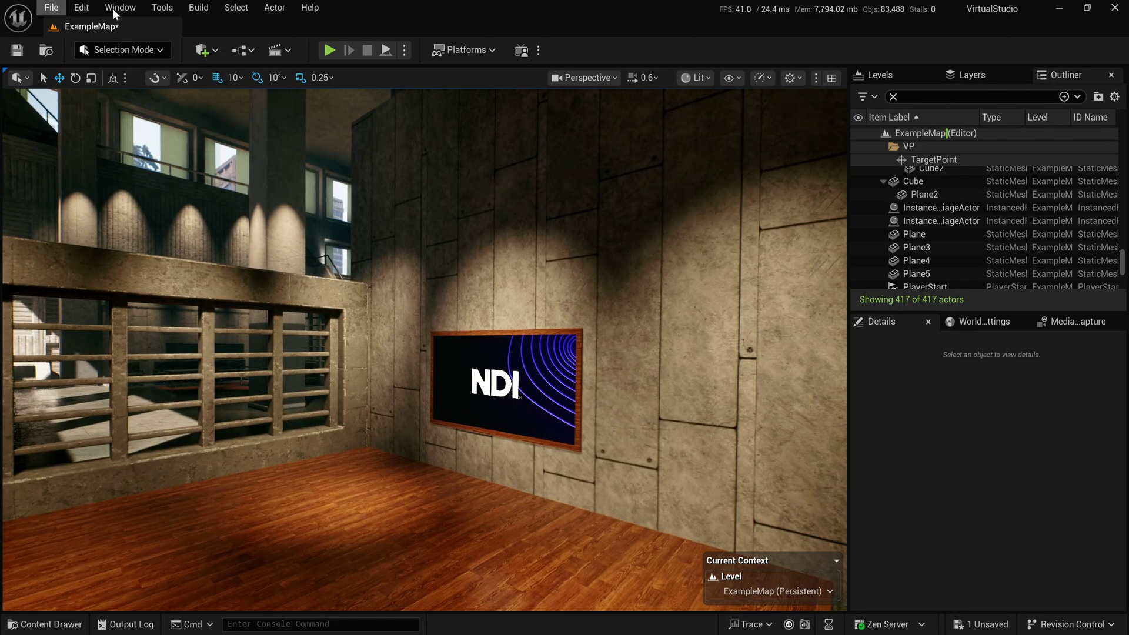
- Set the Media Playback bundle to MediaBundle-01, start playing it, and minimize the Media Playback window
left_click(120, 7)
mouse_move(212, 154)
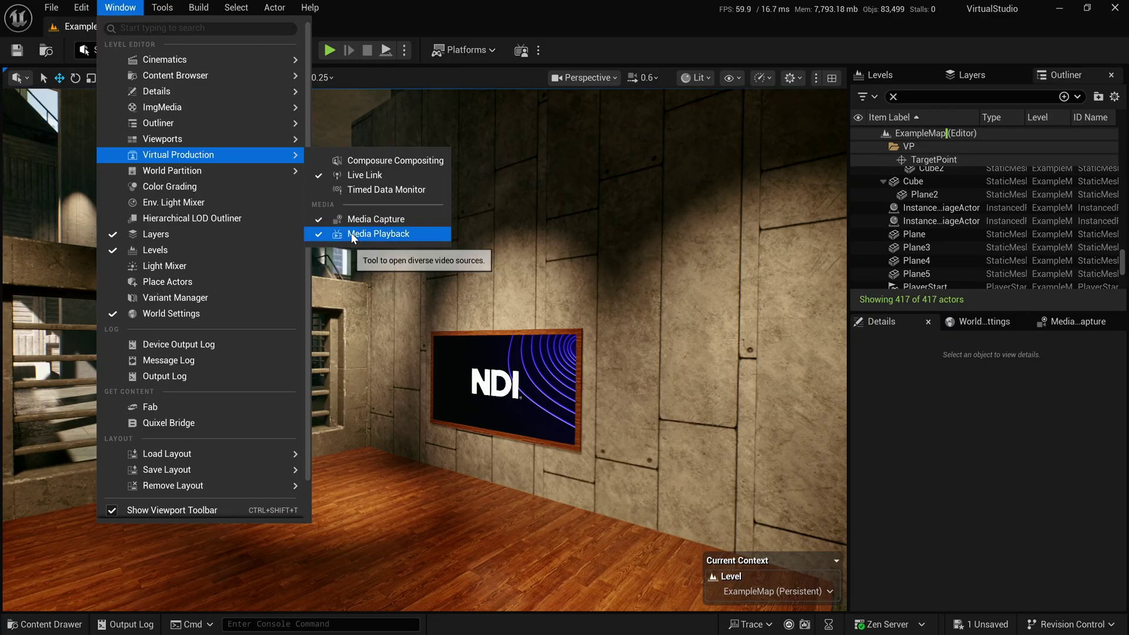
left_click(369, 233)
left_click(650, 239)
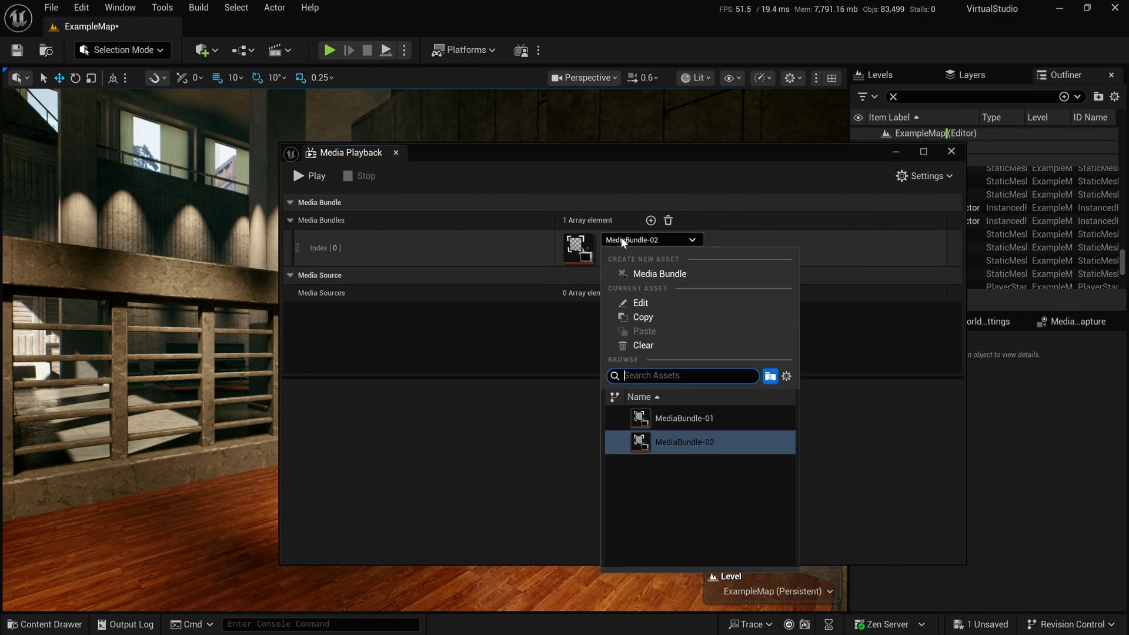
left_click(676, 418)
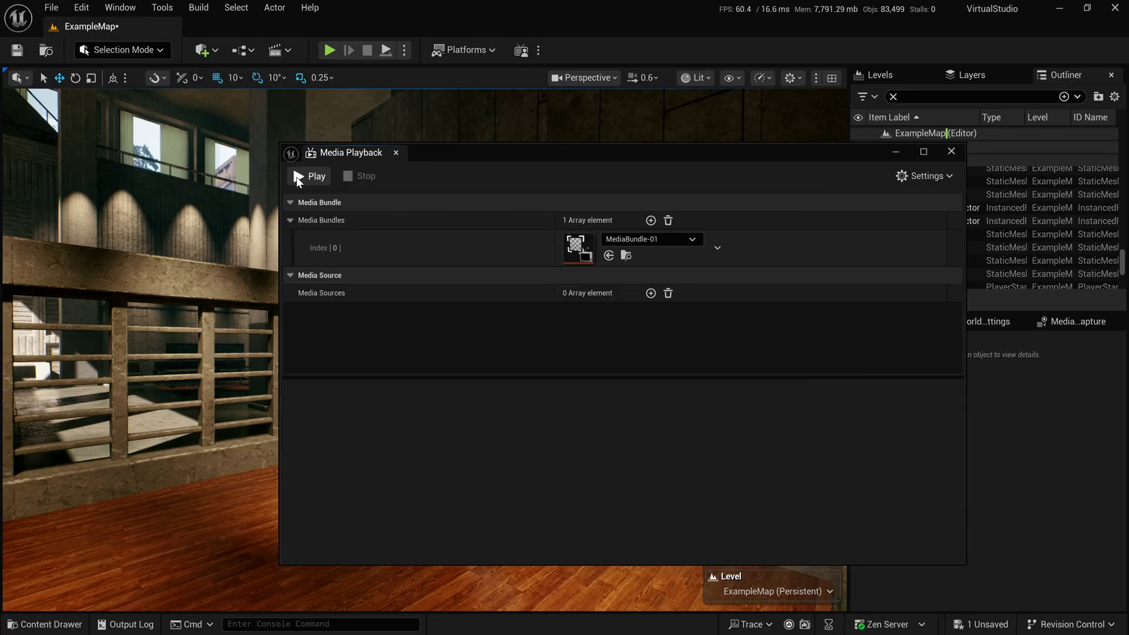
left_click(298, 177)
left_click(896, 151)
right_click_drag(638, 265, 398, 265)
scroll(481, 291, "down", 5)
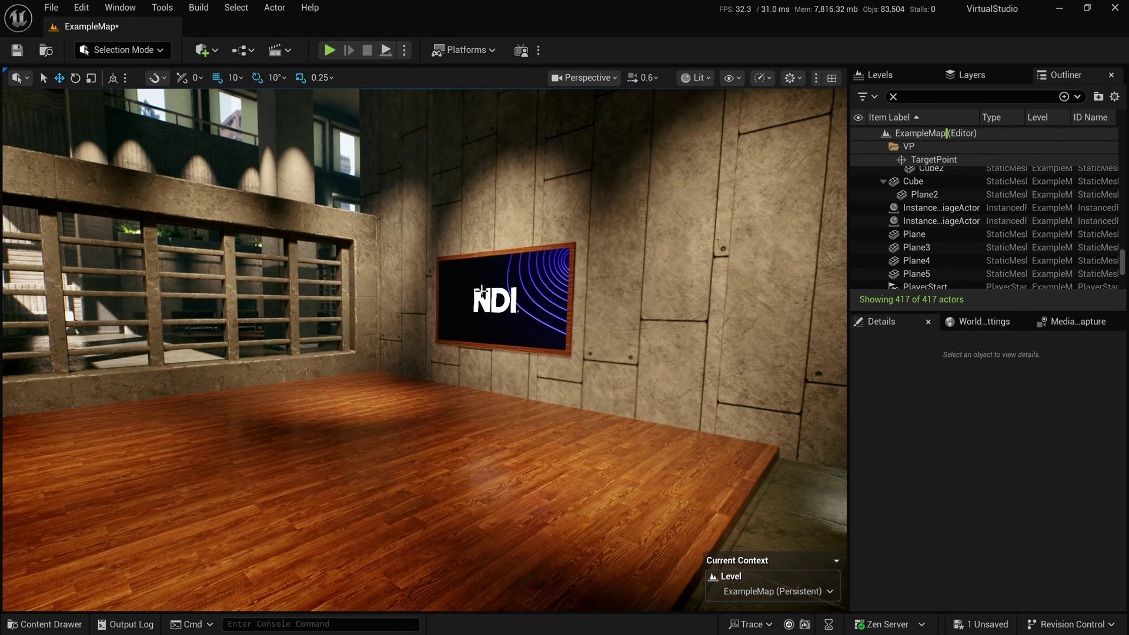
- View the level through CineCameraActor and start the Media Capture output of the current viewport
left_click(613, 80)
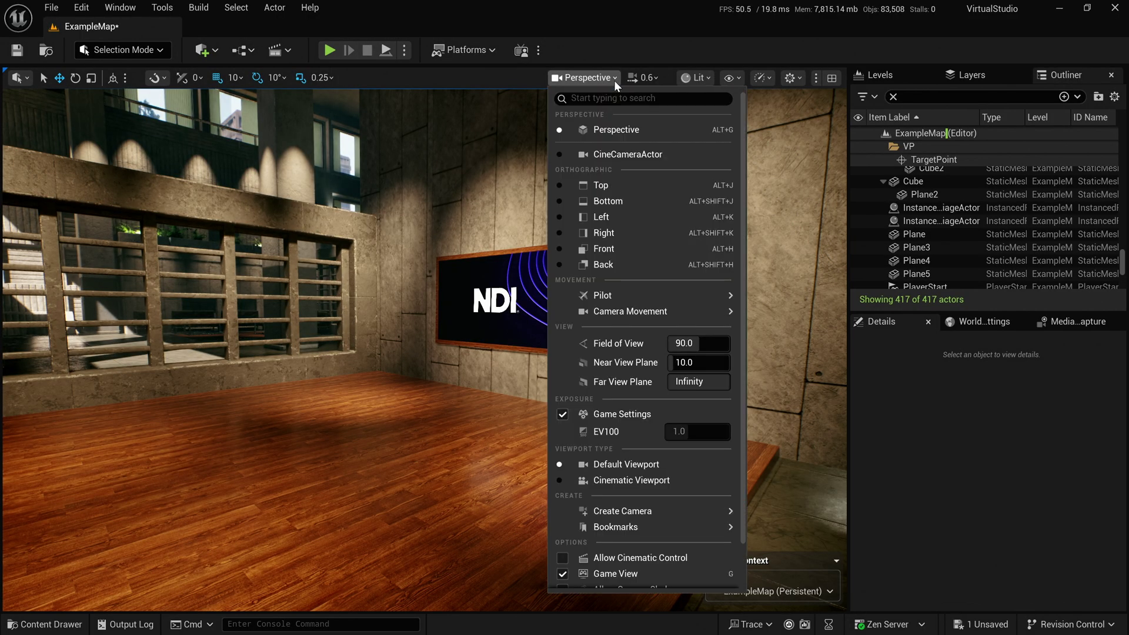
left_click(601, 157)
left_click(1033, 321)
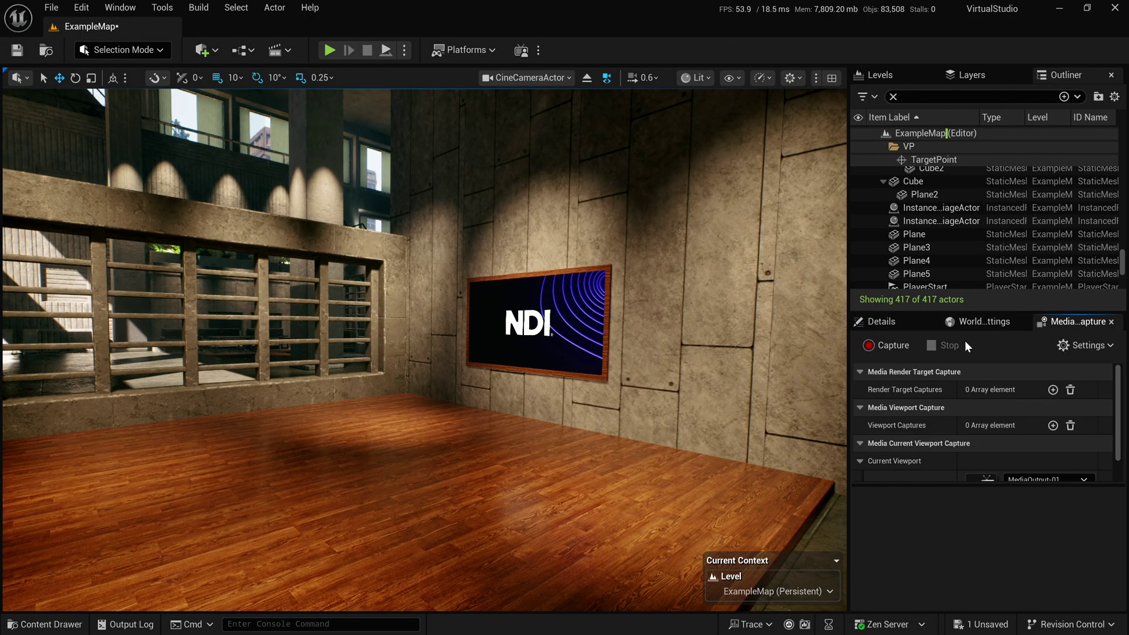
left_click(894, 343)
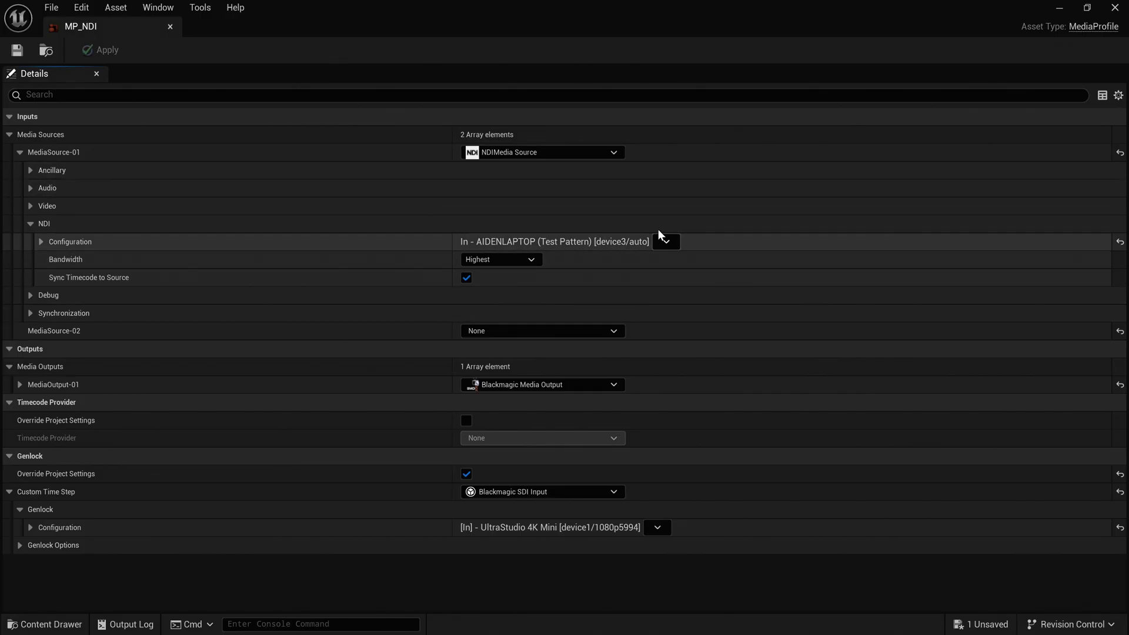
- Set MediaSource-01's NDI configuration to DEN_OPP (Test Pattern), save the MP_NDI media profile, and return to the level
left_click(675, 243)
scroll(746, 329, "down", 1)
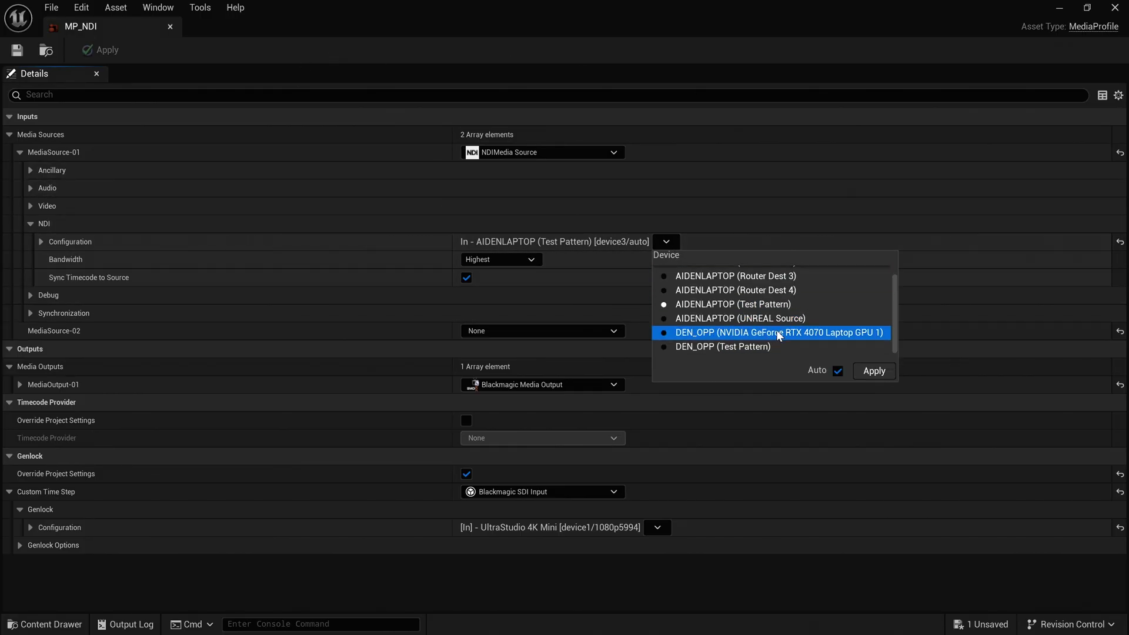
left_click(764, 347)
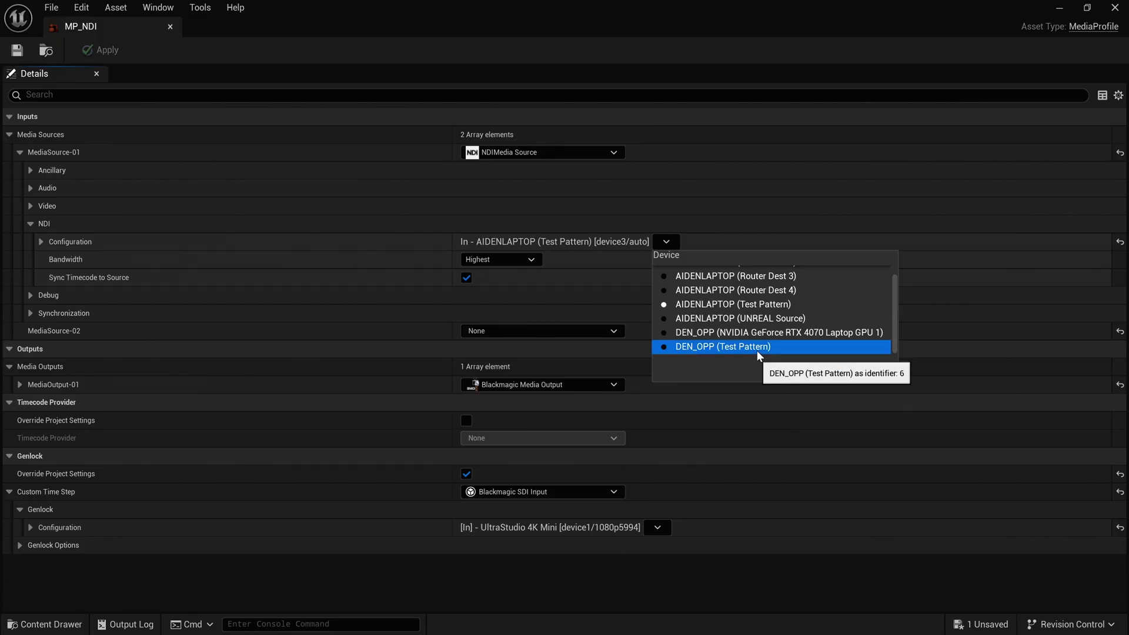
left_click(865, 371)
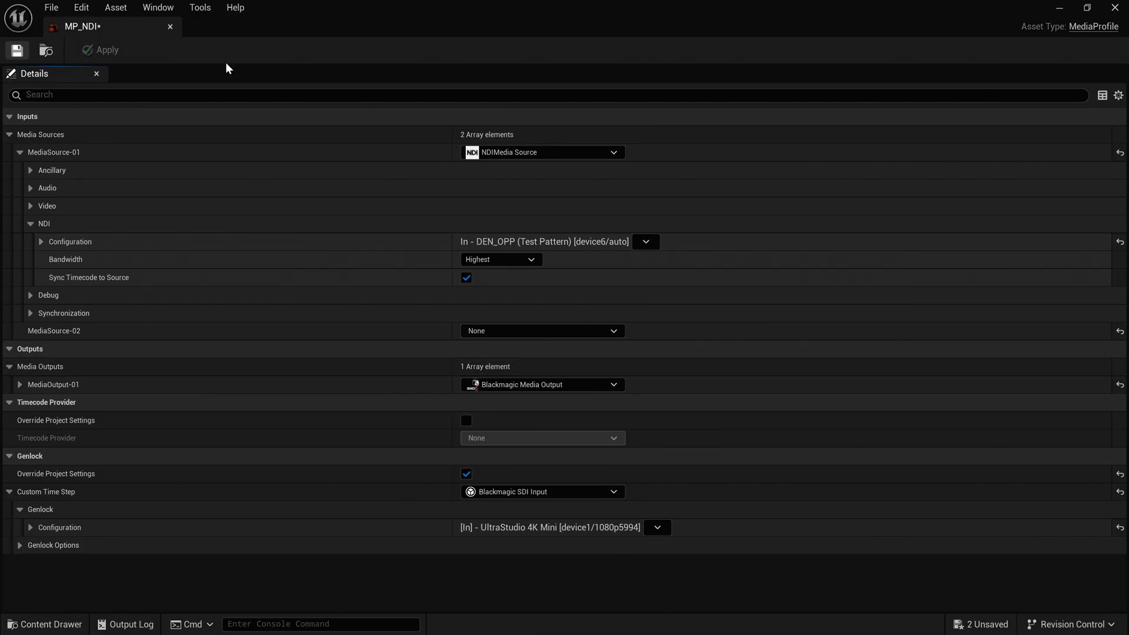
left_click(1104, 10)
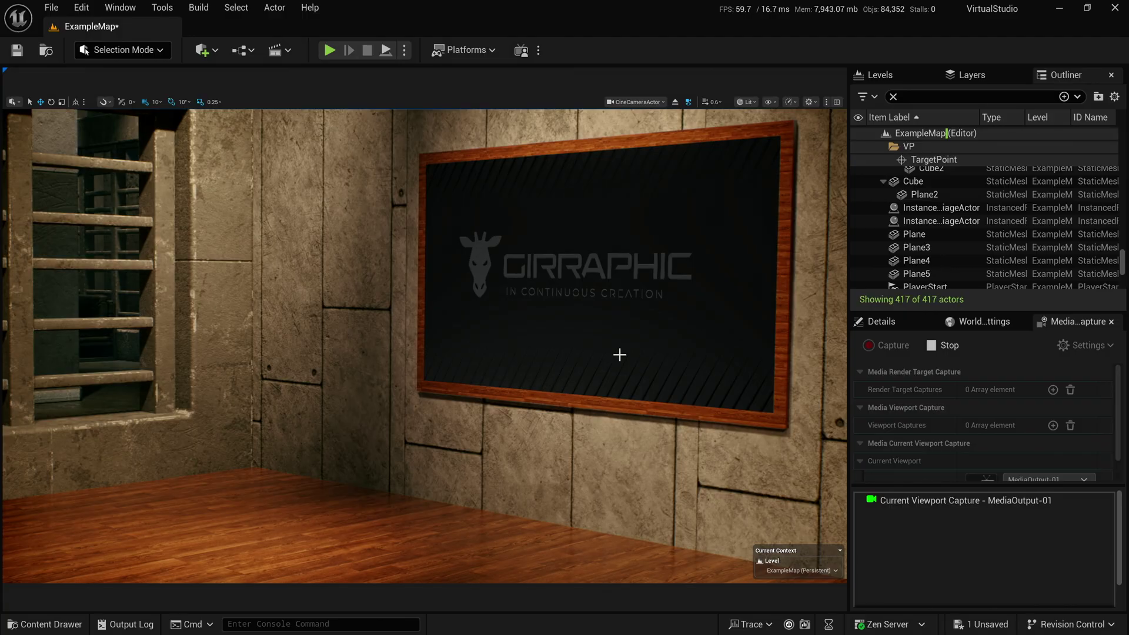
- Open the NDI Tools launcher, close it, and switch to the NDI Router window
key("super")
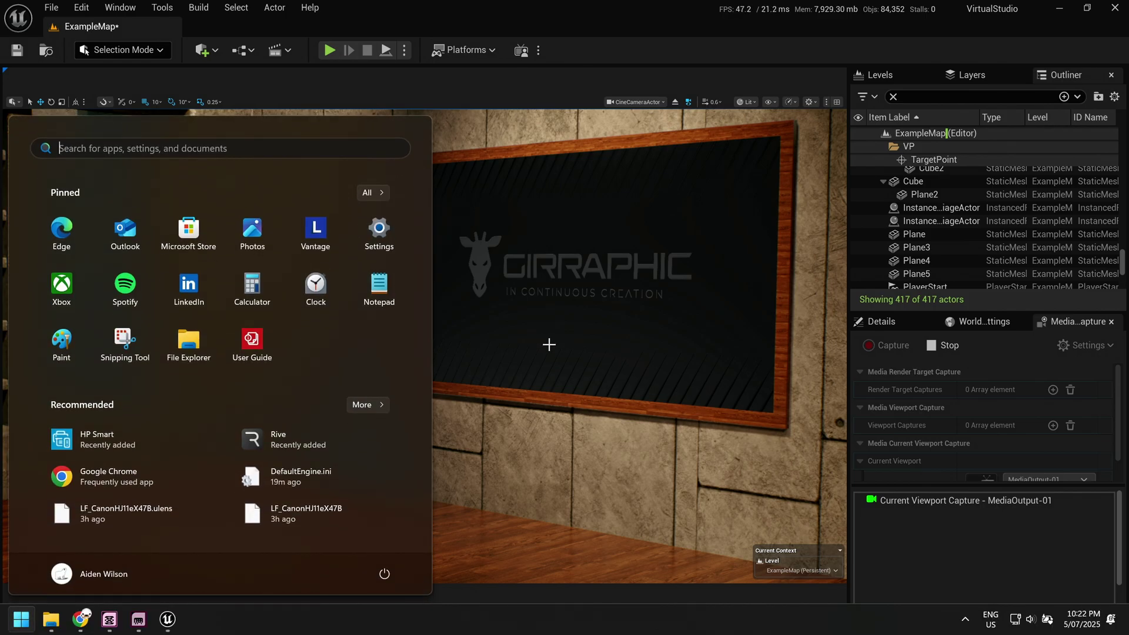
type("ndi")
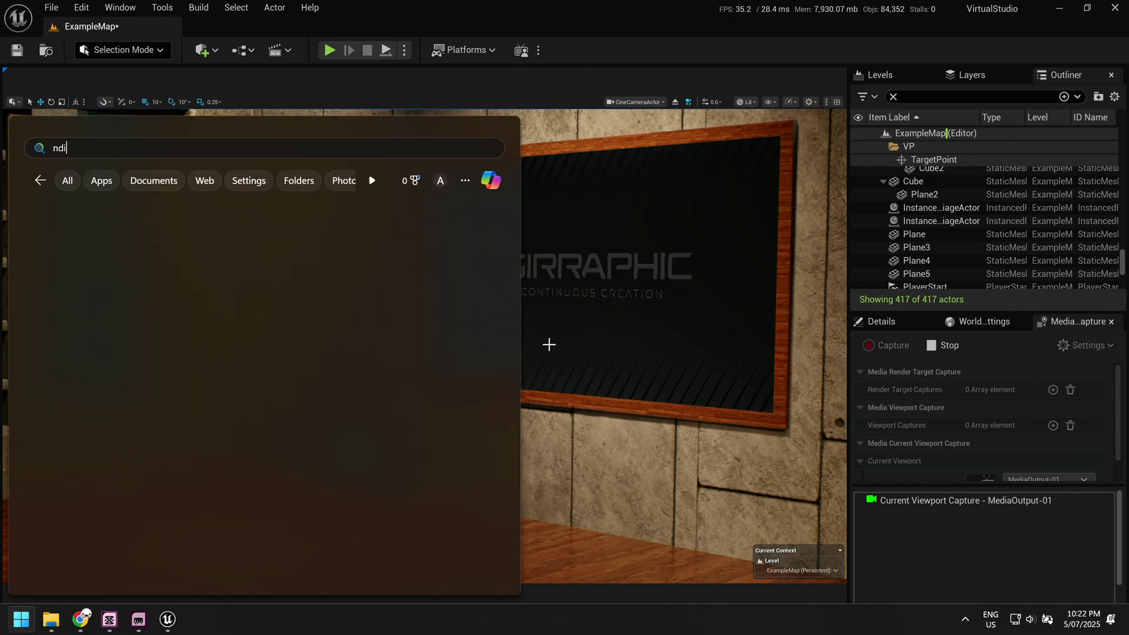
key("Return")
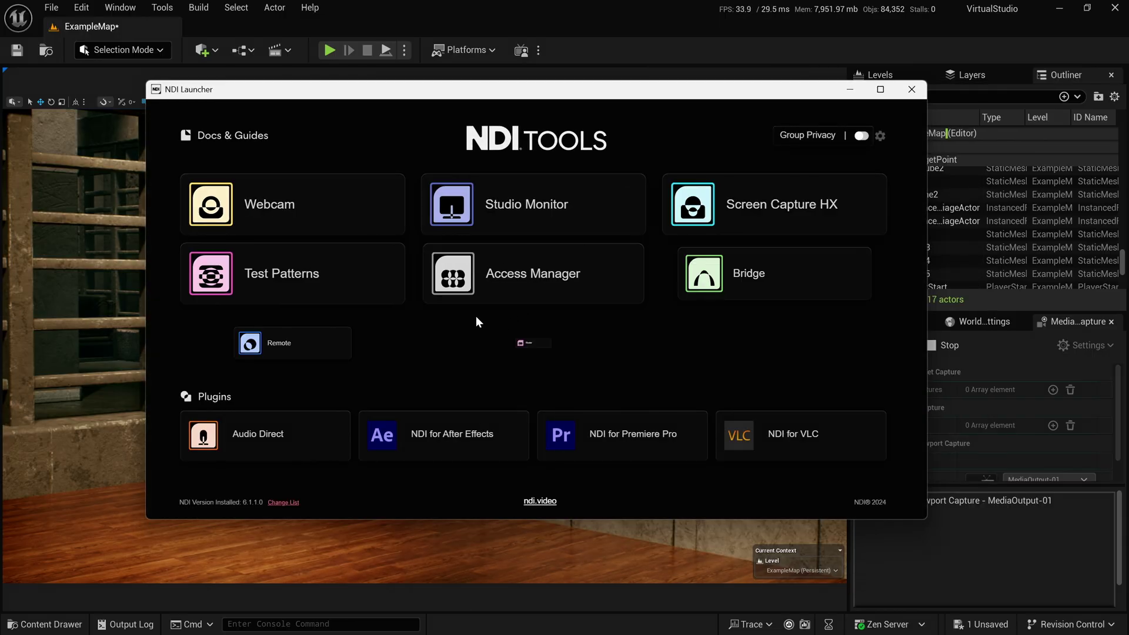
left_click(911, 89)
key("alt+Tab")
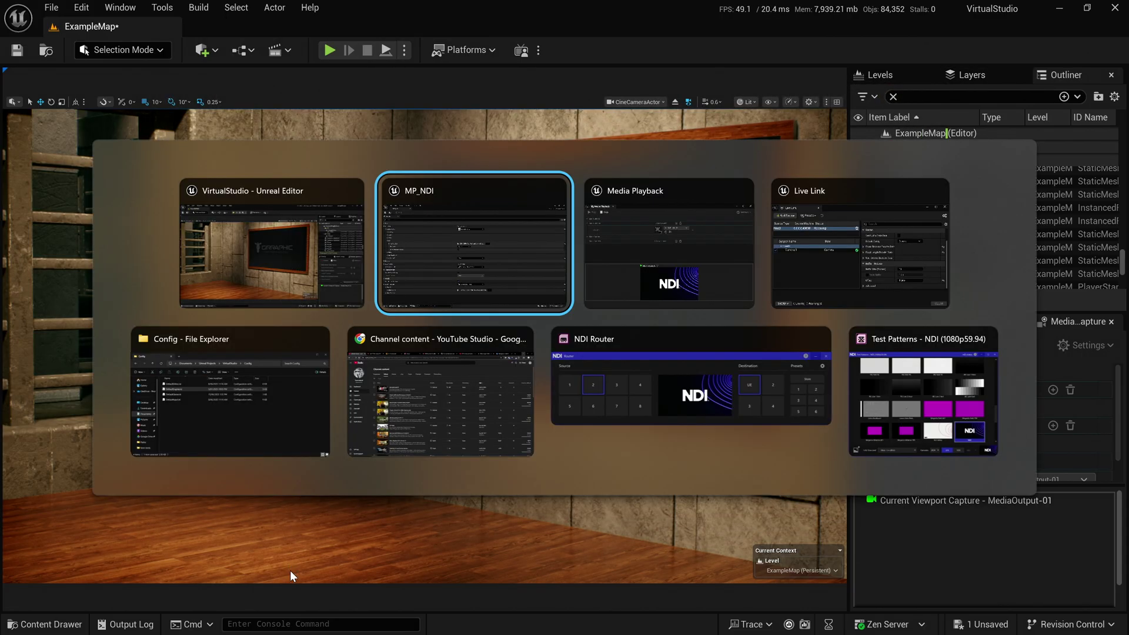
left_click(646, 388)
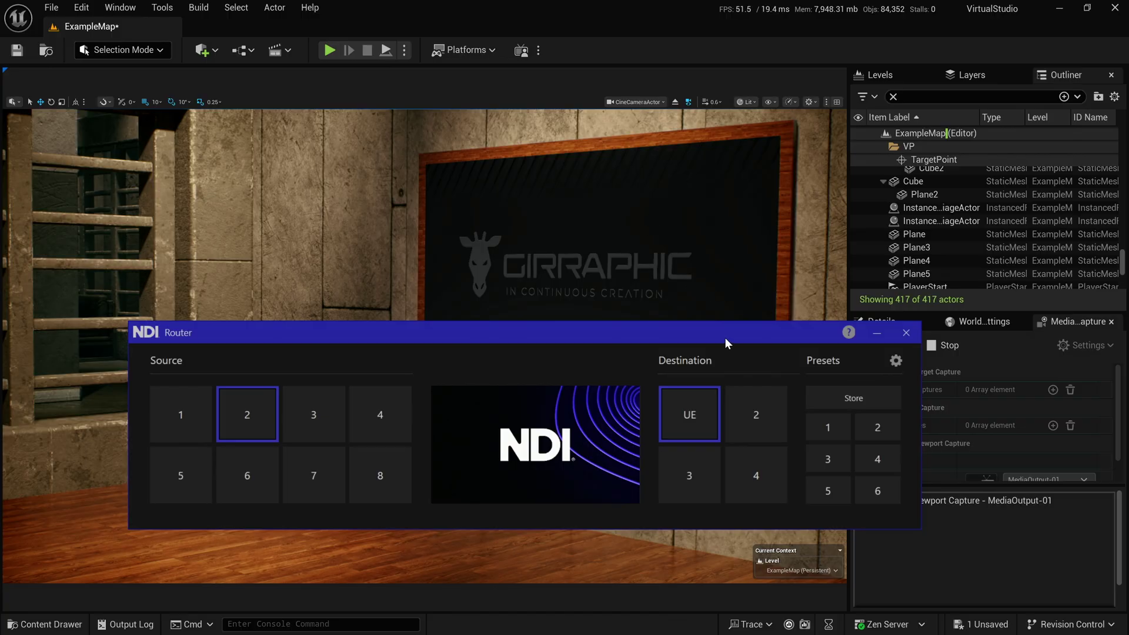
- Turn on the router's configuration mode and review the NDI sources assigned to source buttons 1 and 2
left_click(895, 361)
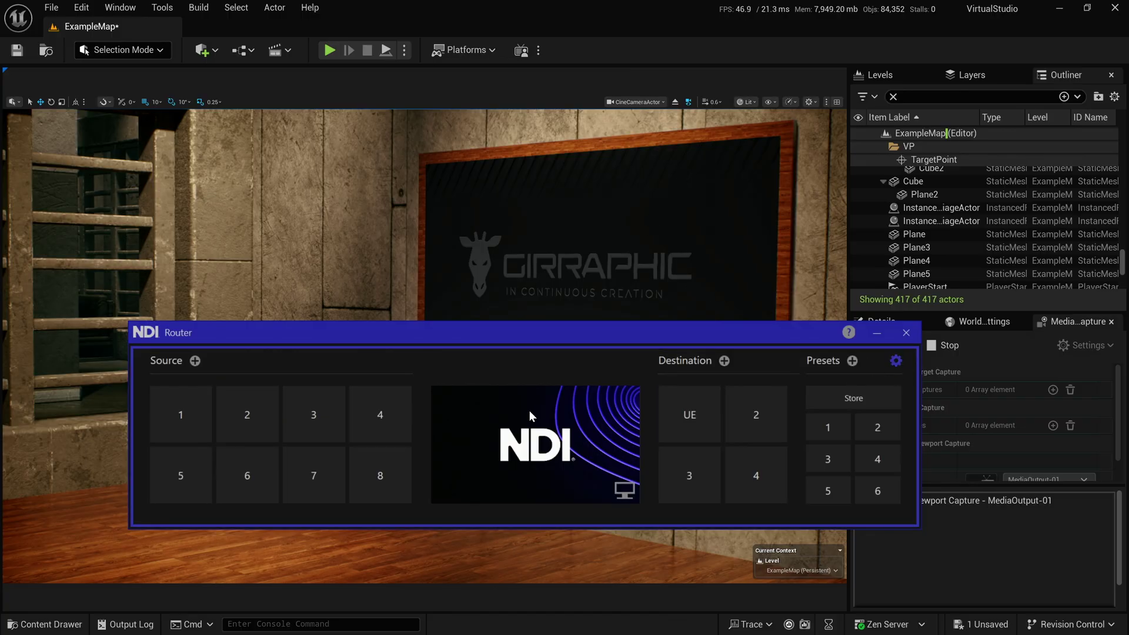
left_click(179, 412)
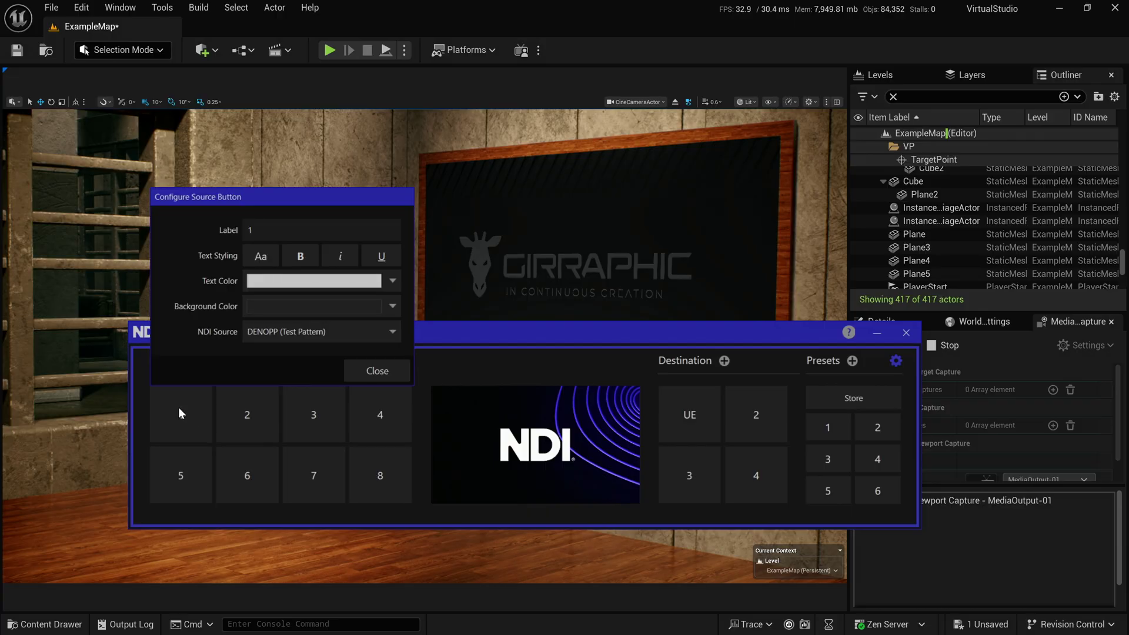
left_click(372, 333)
left_click(188, 341)
left_click(376, 369)
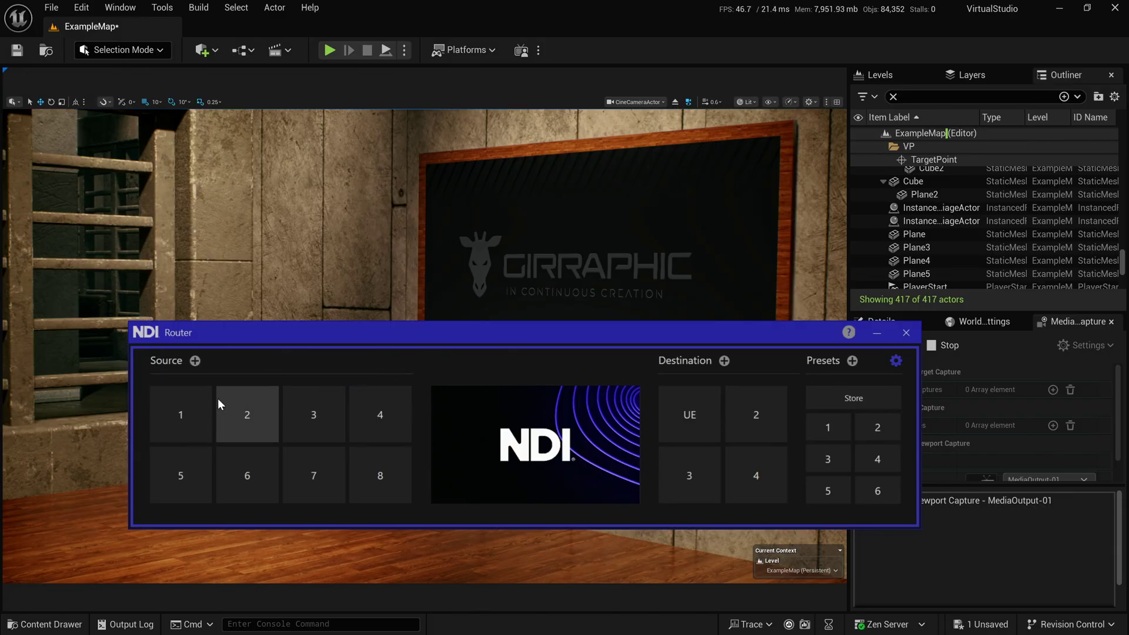
right_click(257, 412)
left_click(268, 423)
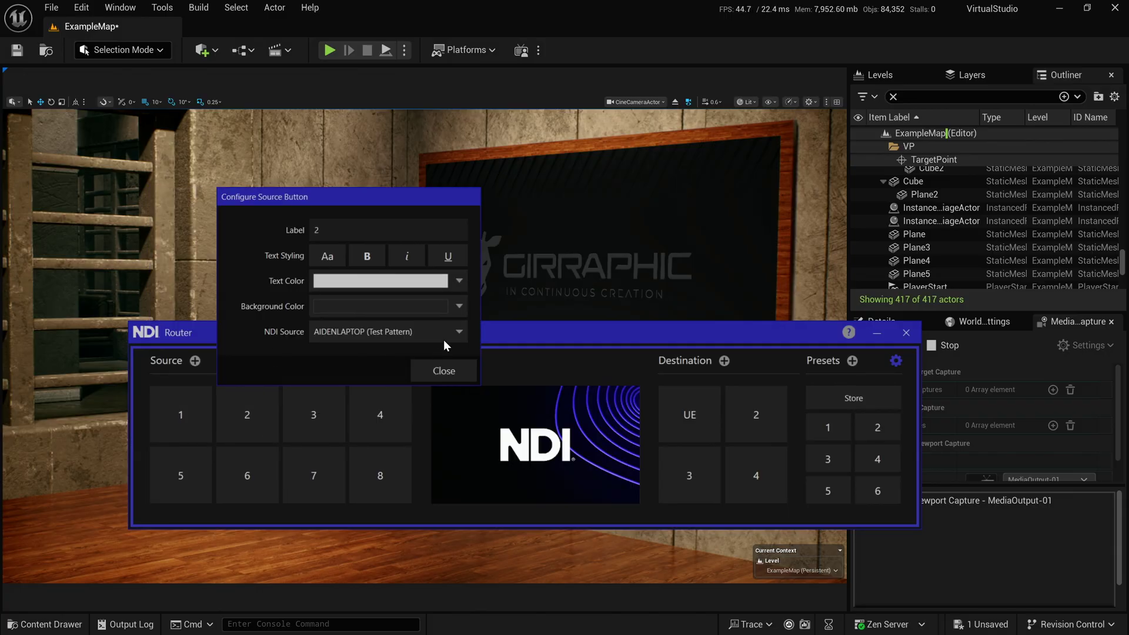
left_click(429, 370)
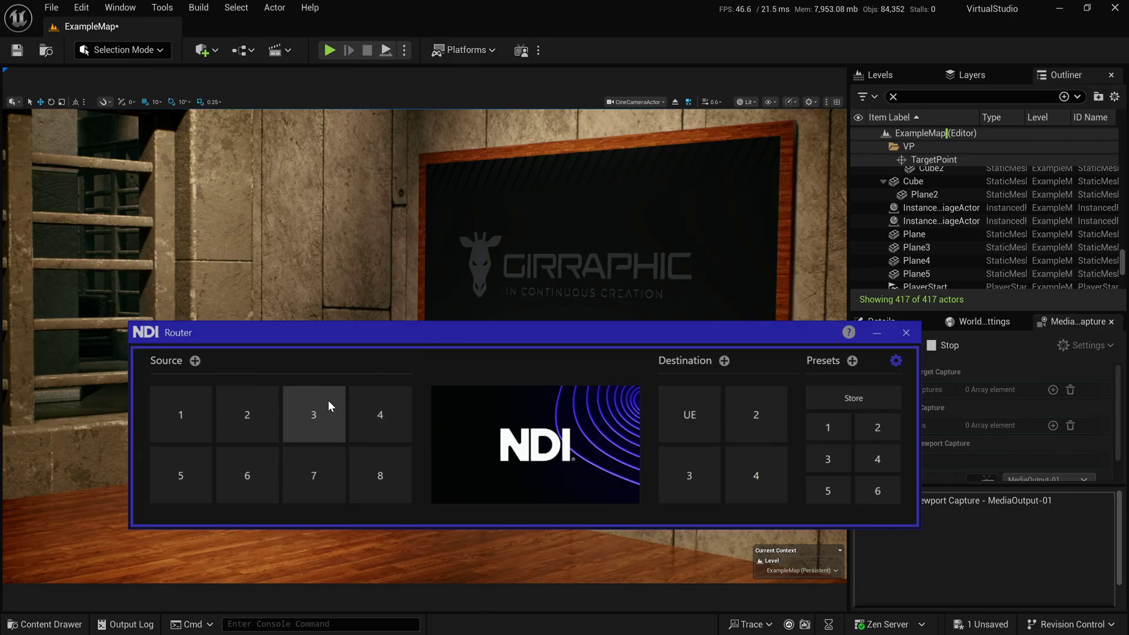
- Set source button 3's NDI source to NVIDIA GeForce RTX 4070 Laptop GPU 1 on DENOPP
right_click(328, 400)
left_click(370, 415)
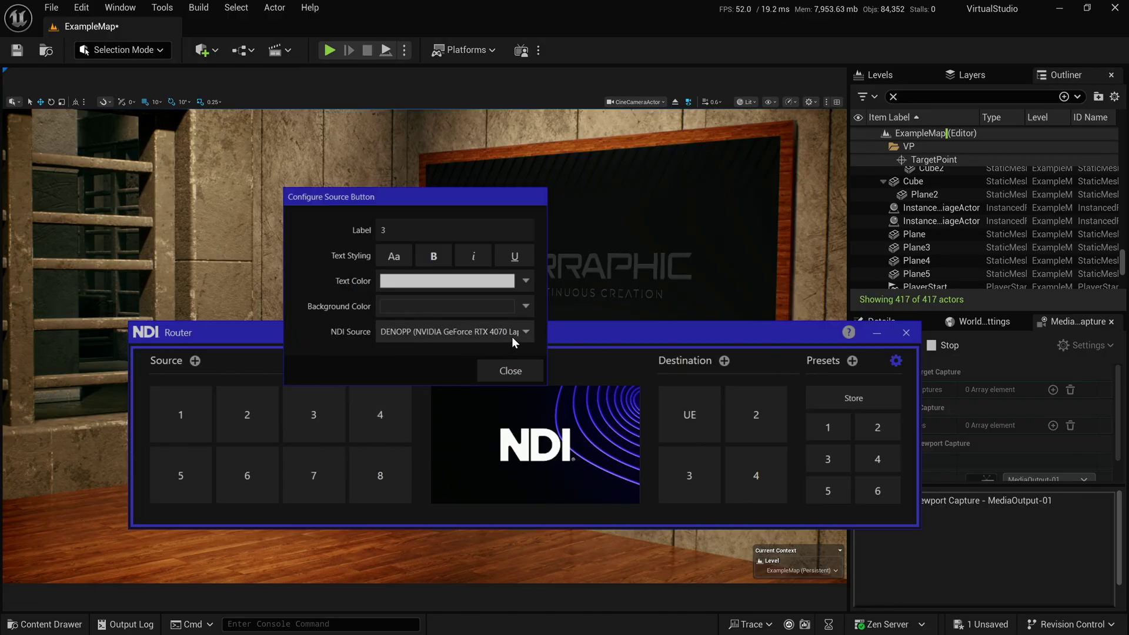
left_click(511, 337)
mouse_move(431, 397)
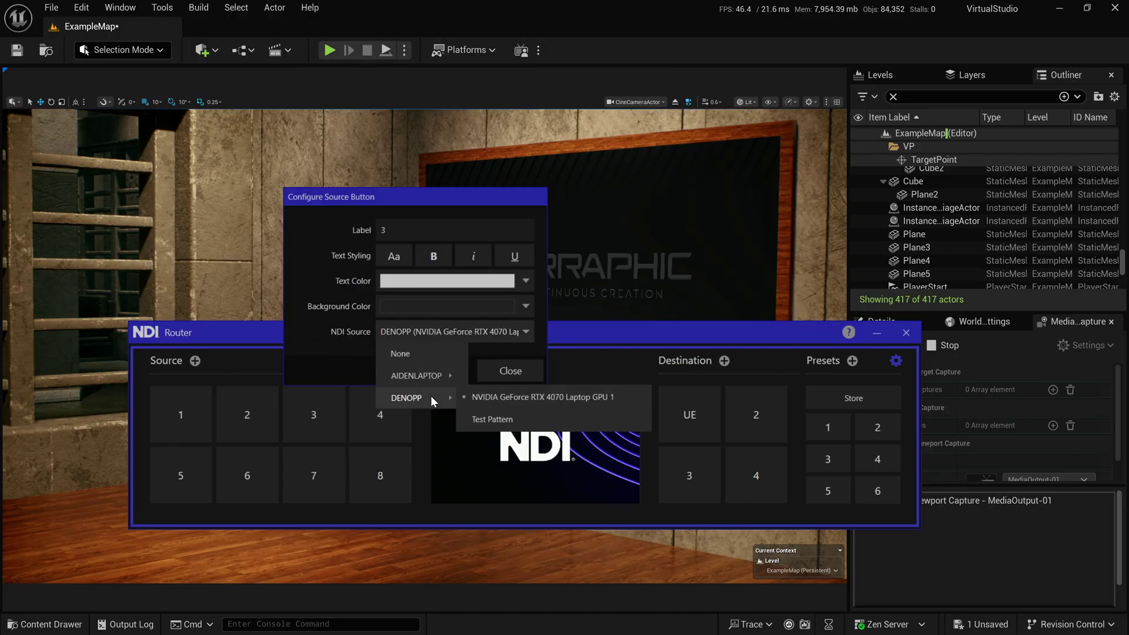
left_click(482, 396)
left_click(510, 371)
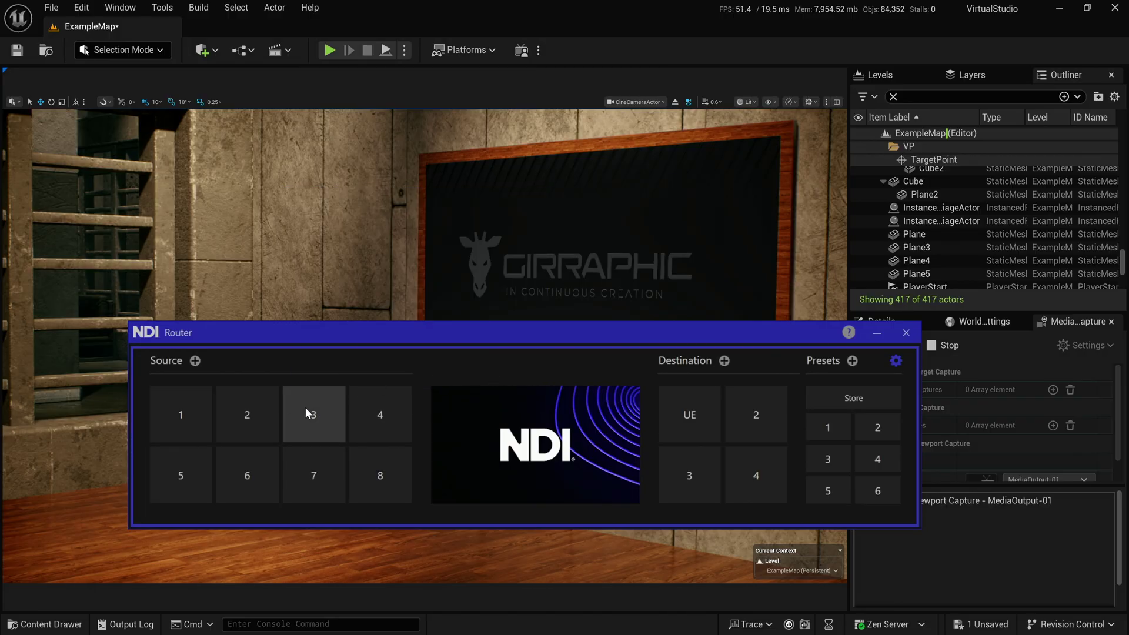
- Check the NDI channel name configured for the UE destination button
right_click(714, 424)
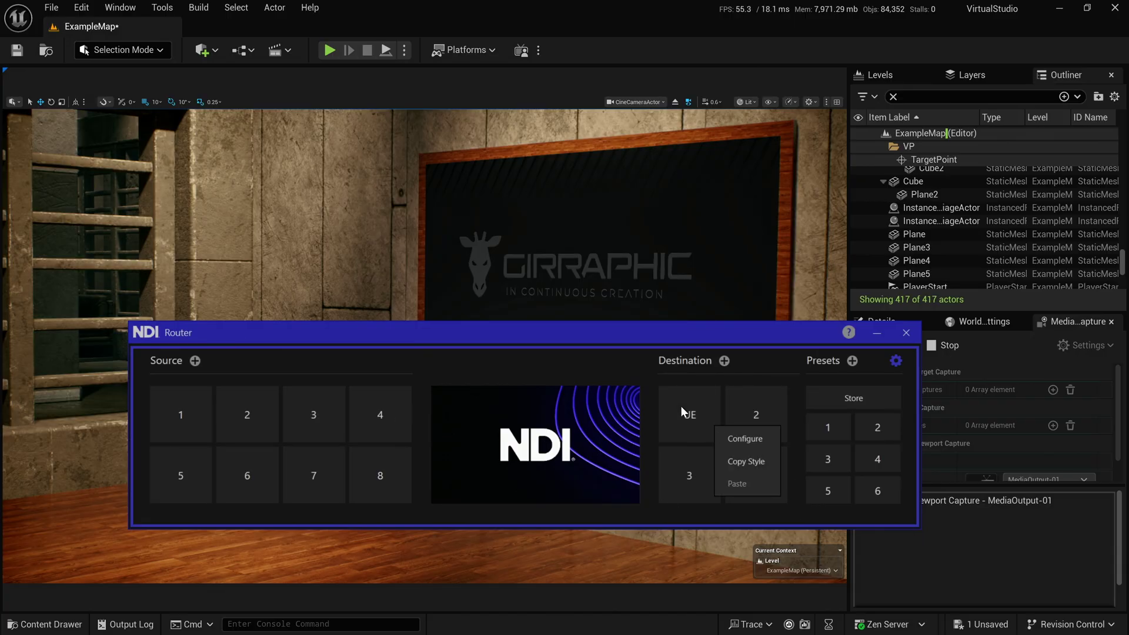
left_click(754, 442)
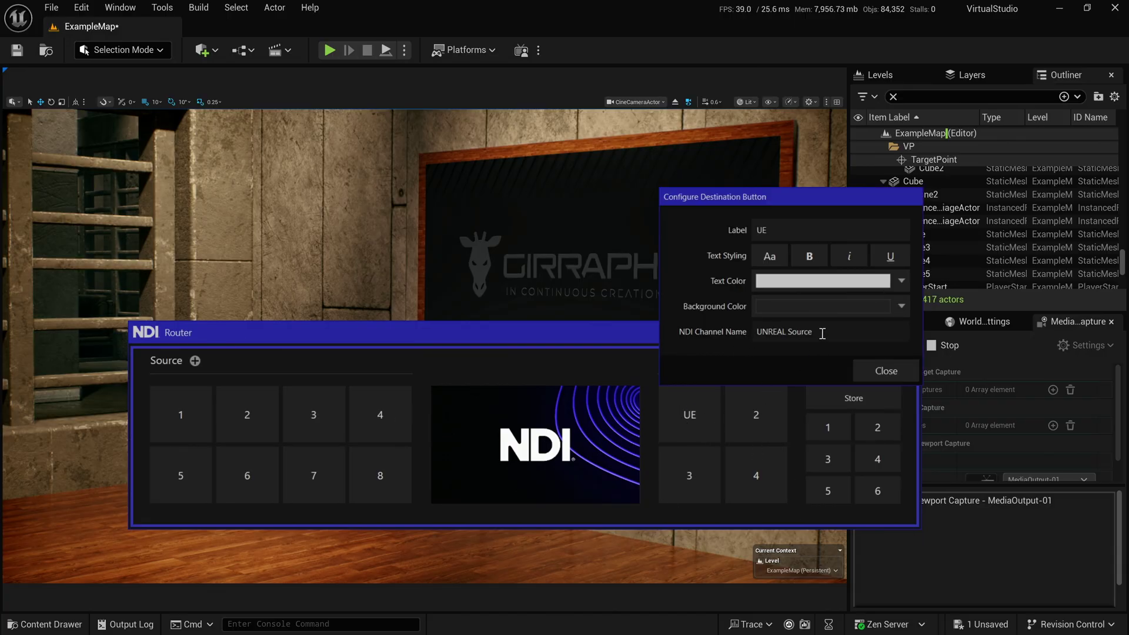
left_click(886, 371)
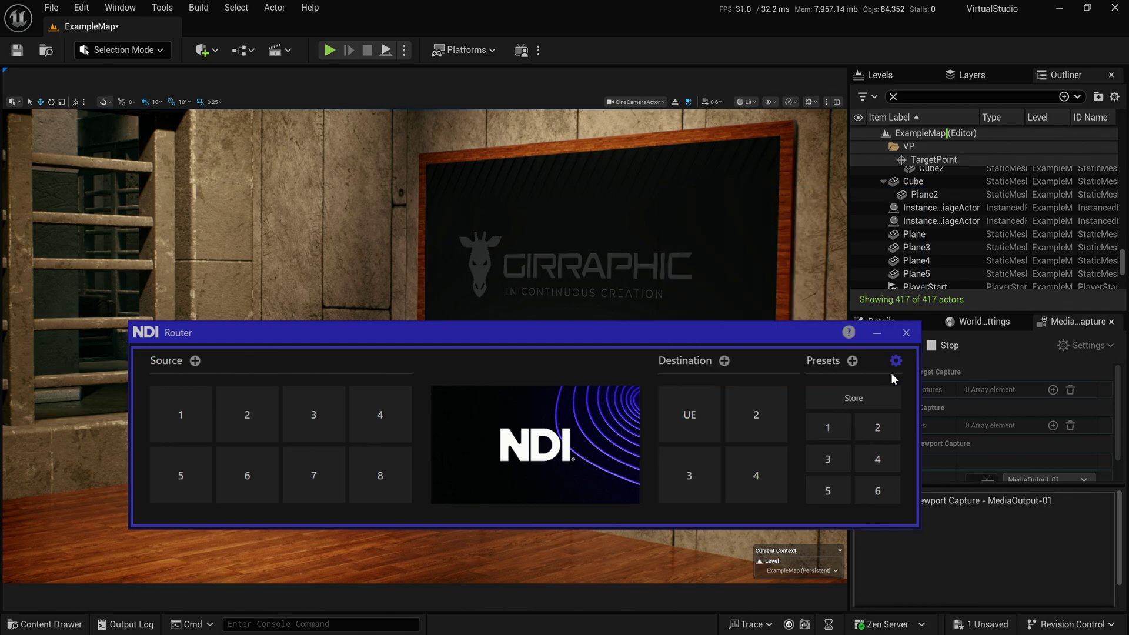
- Relabel source button 1 as TP and source button 2 as TP2
right_click(177, 396)
left_click(191, 408)
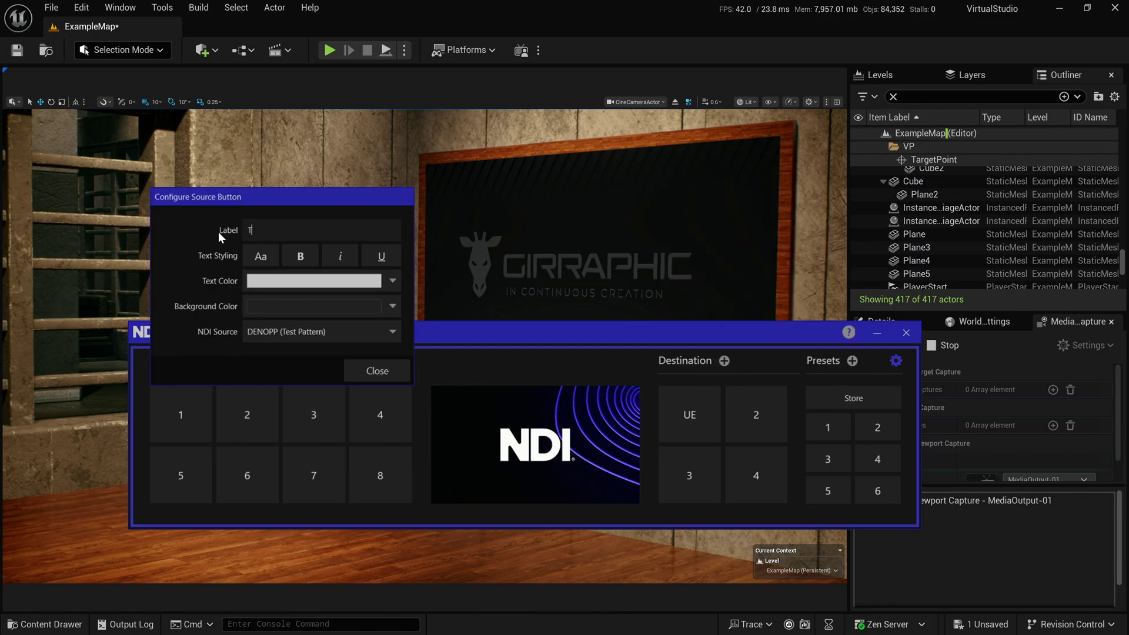
type("TP")
left_click(385, 371)
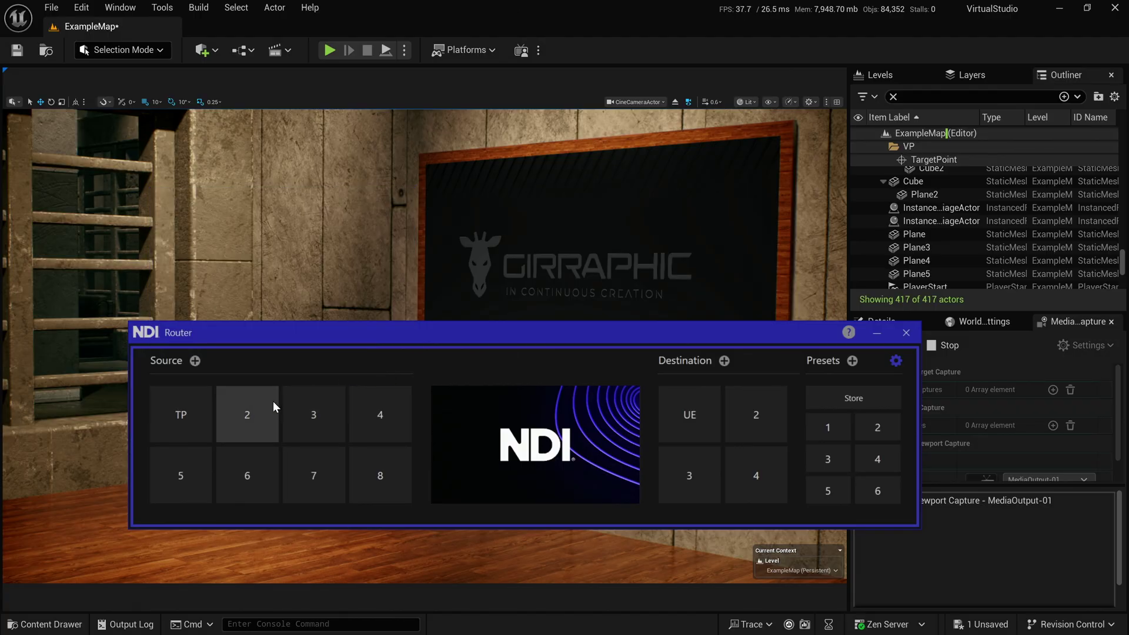
right_click(273, 401)
left_click(314, 413)
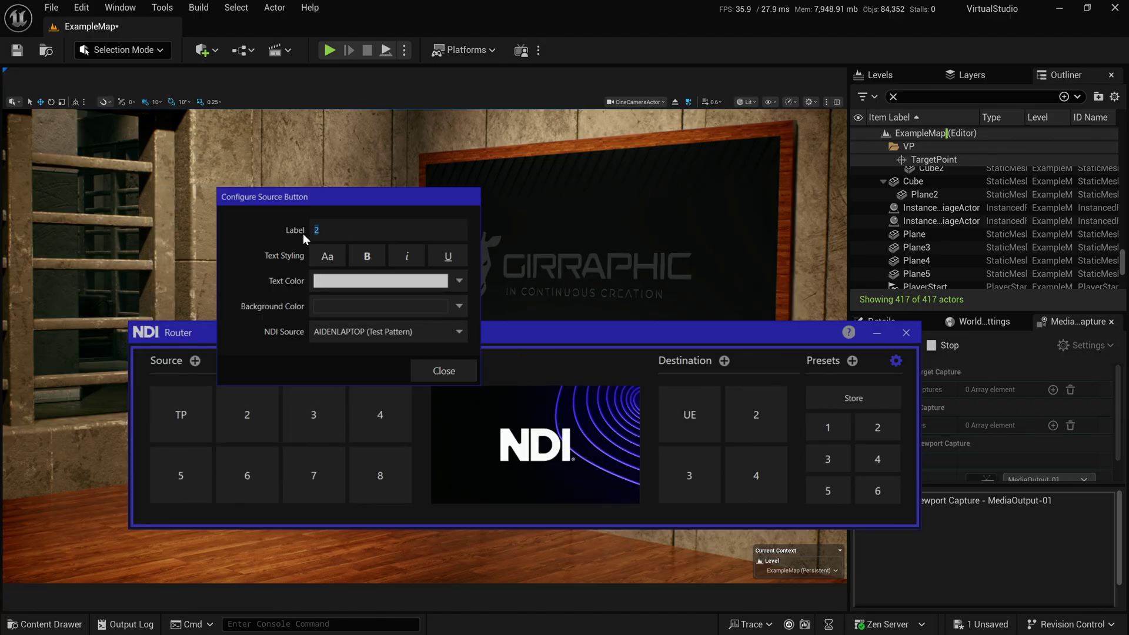
left_click(438, 370)
- Relabel source button 3 as PC
right_click(308, 416)
left_click(348, 439)
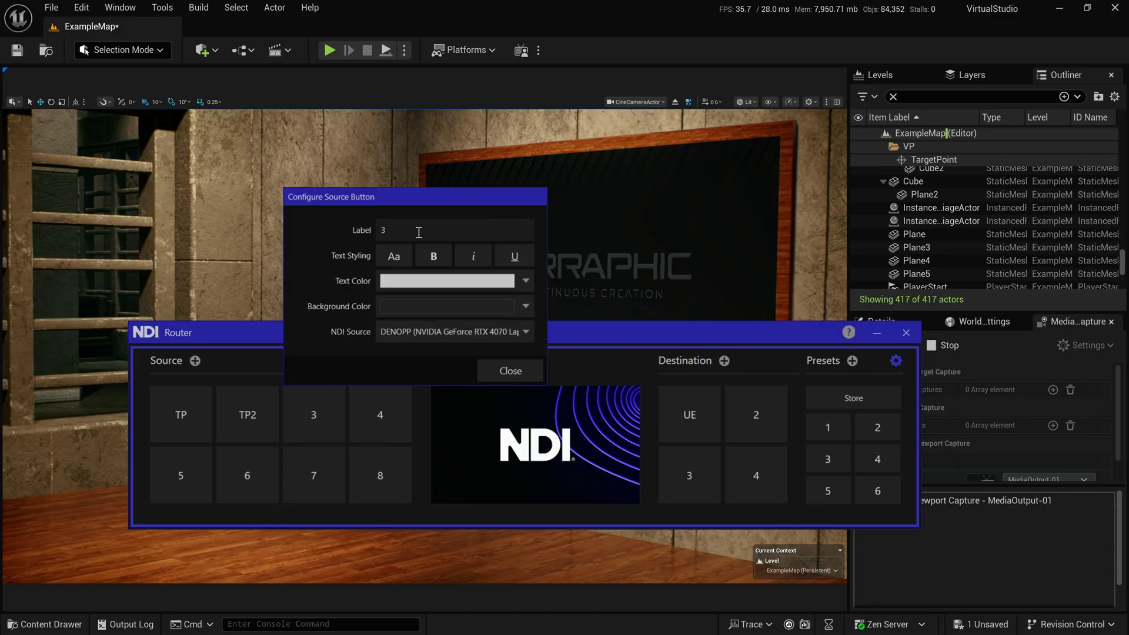
key("BackSpace")
type("PC")
left_click(524, 369)
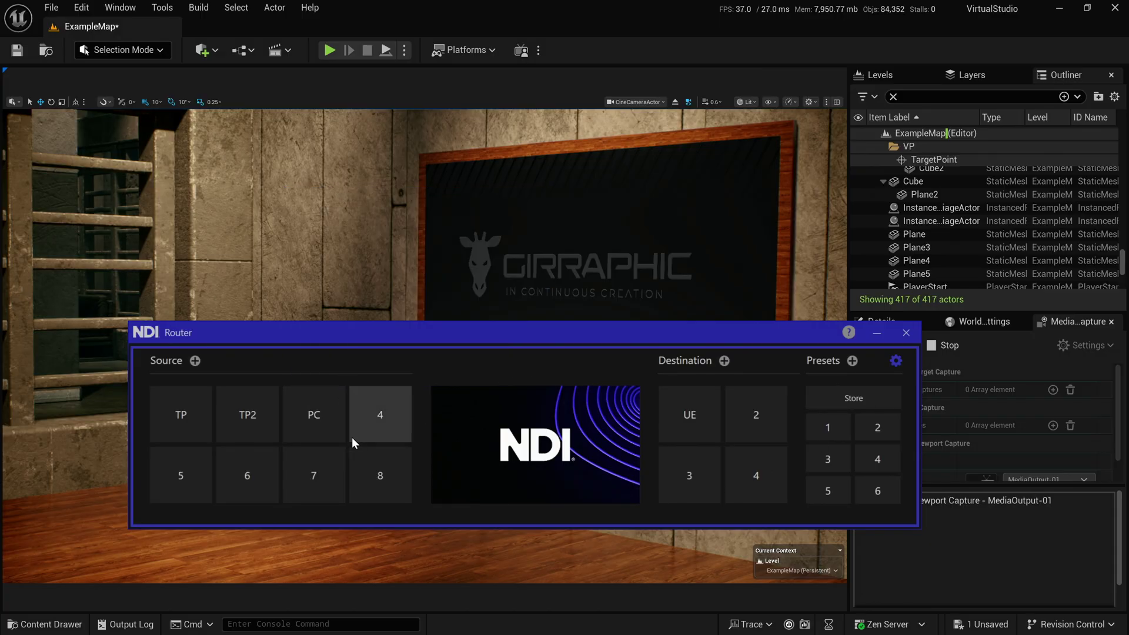
- Set MediaSource-01's NDI configuration in MP_NDI to the laptop's UNREAL Source channel, save the profile, and close its editor
left_click(425, 34)
left_click(521, 50)
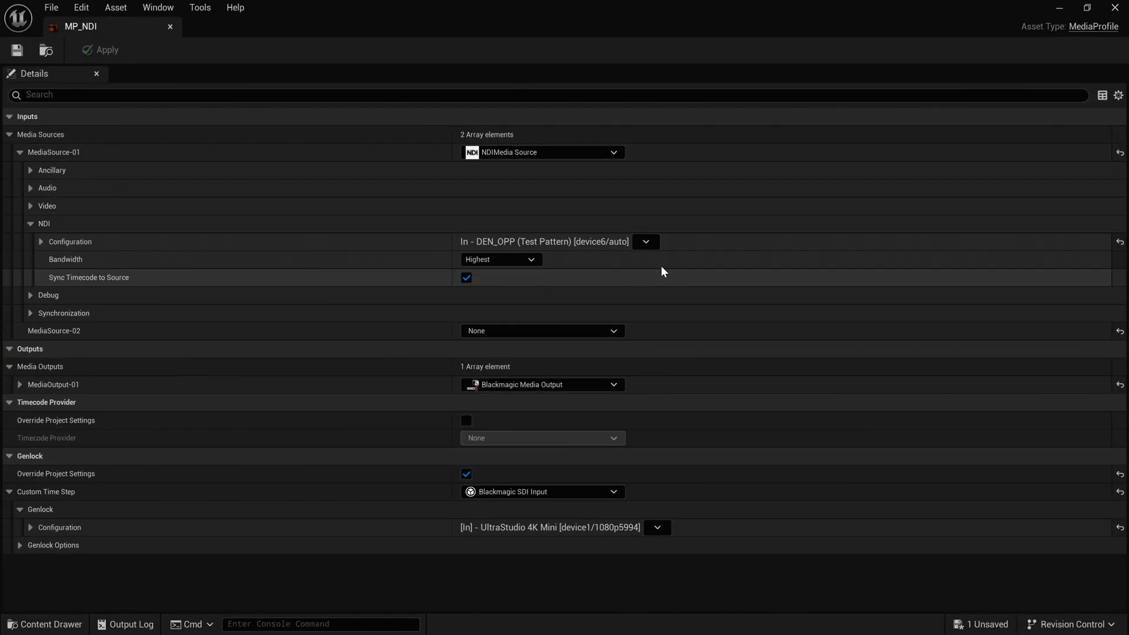
left_click(646, 241)
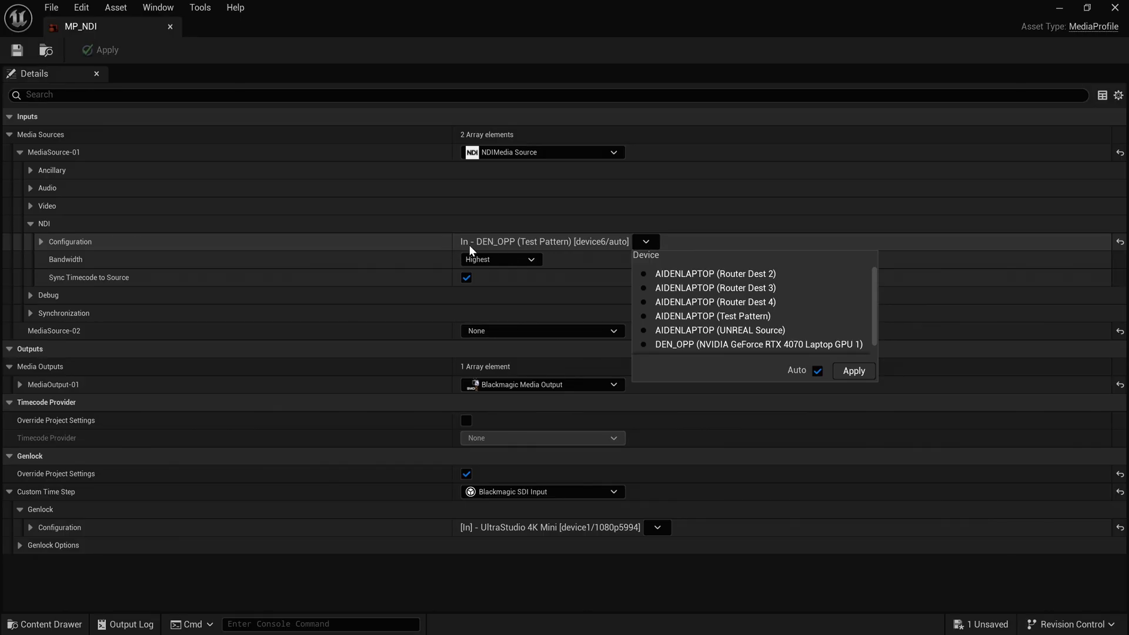
left_click(664, 274)
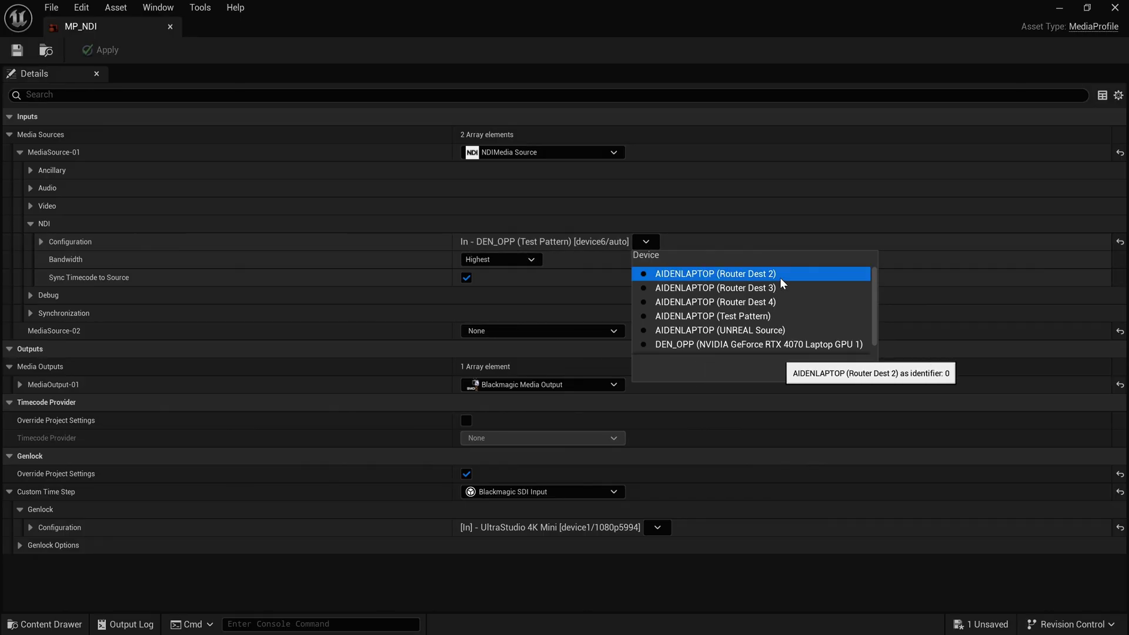
left_click(742, 289)
left_click(701, 303)
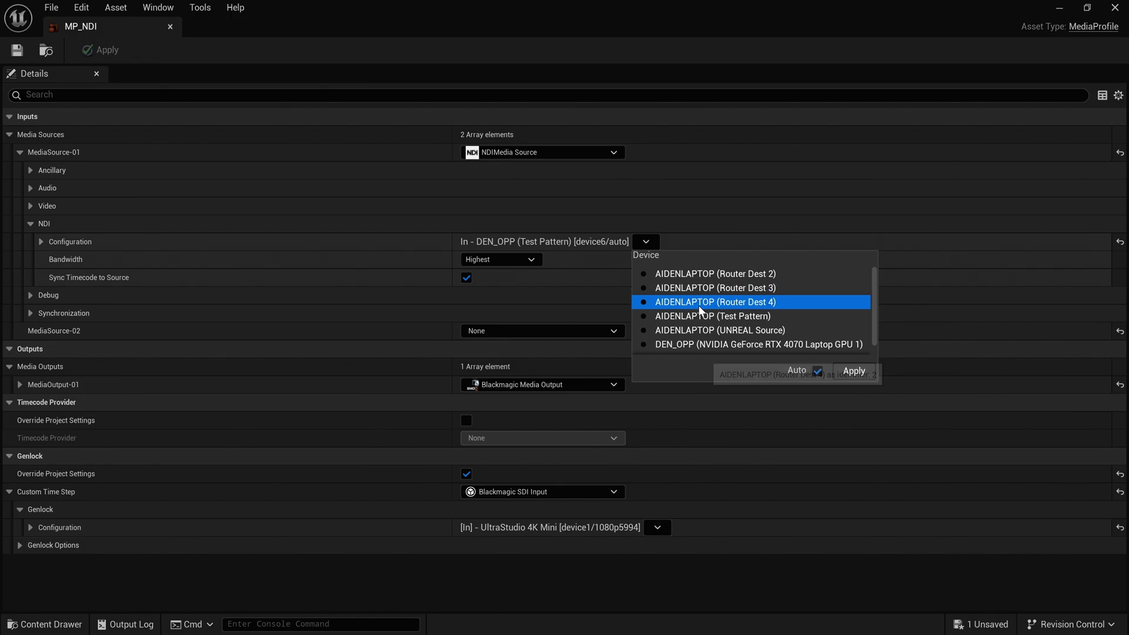
left_click(700, 330)
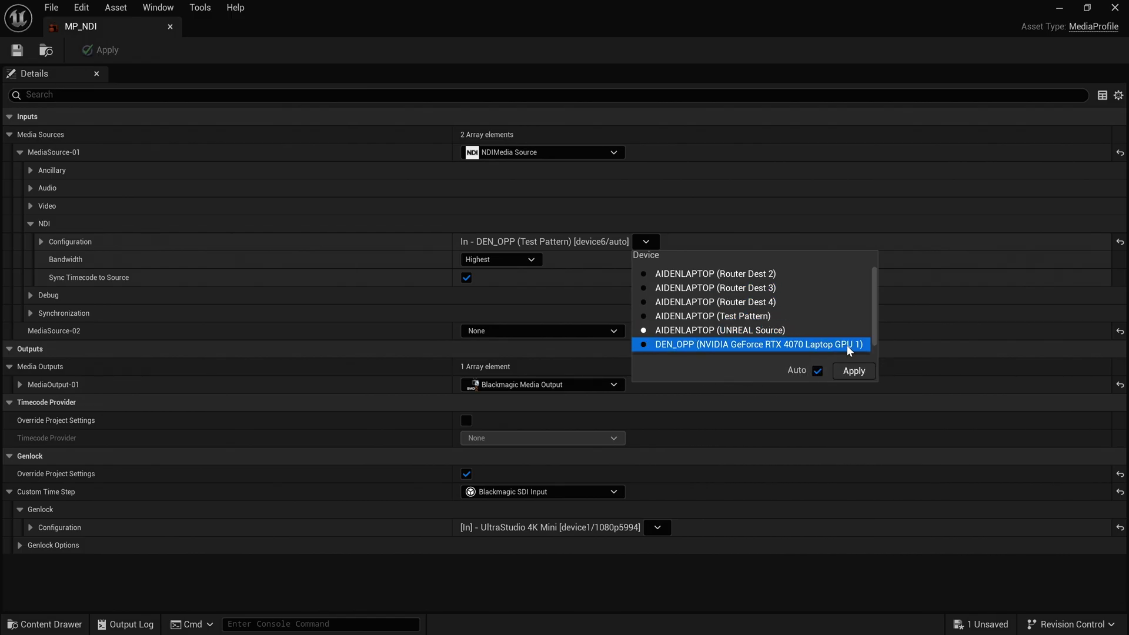
left_click(852, 371)
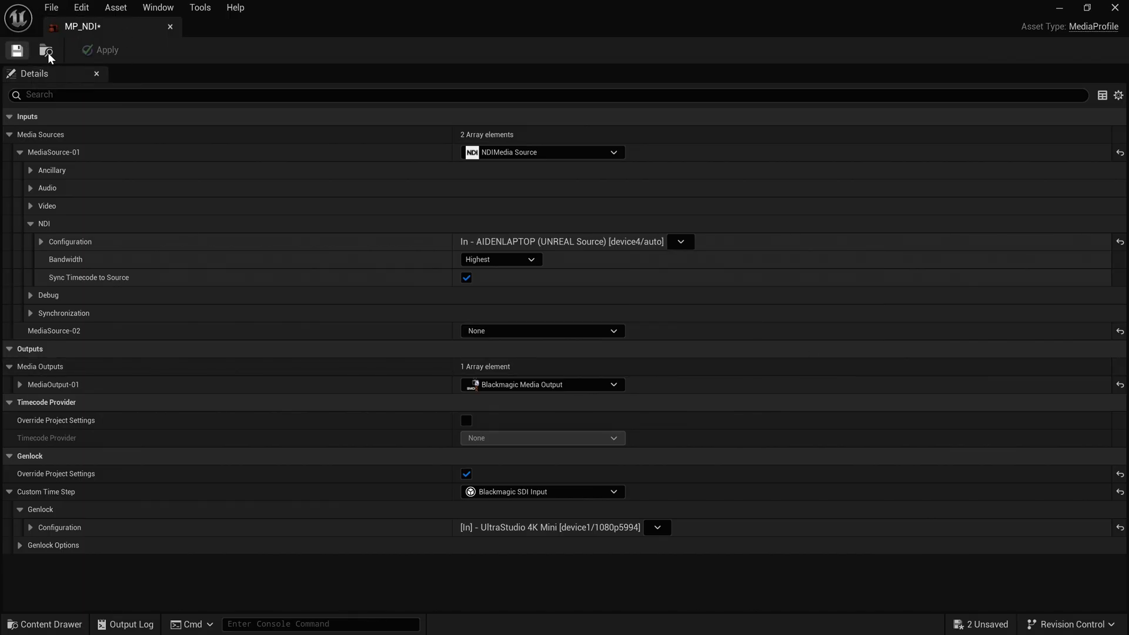
left_click(1115, 7)
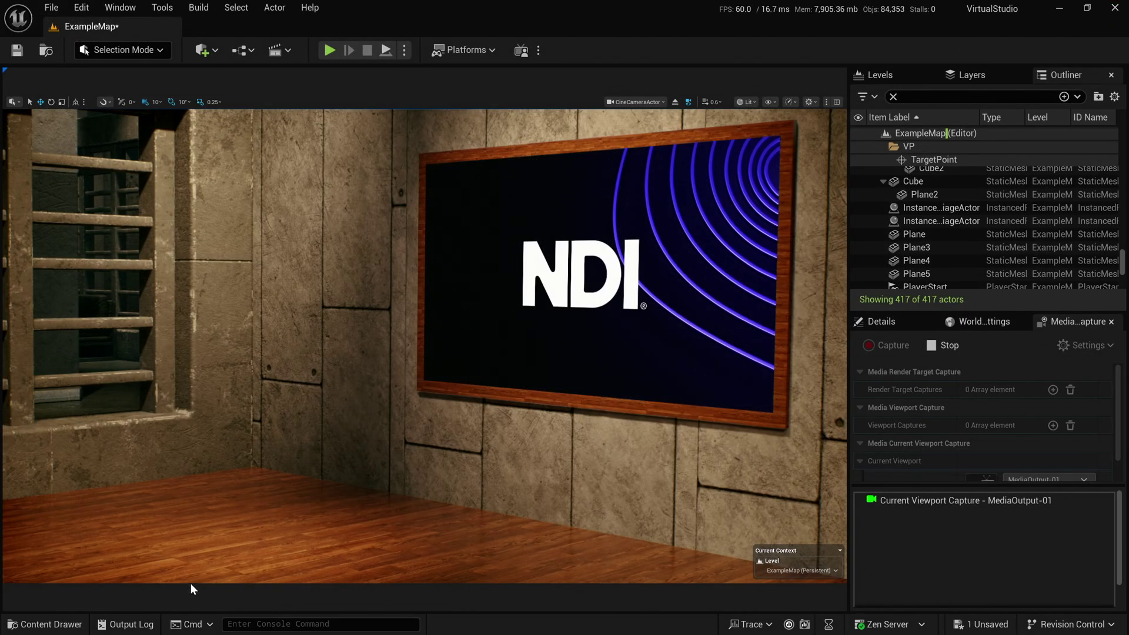
- Bring back the NDI Router, move its window slightly lower over the viewport, and turn off configuration mode
key("alt+Tab")
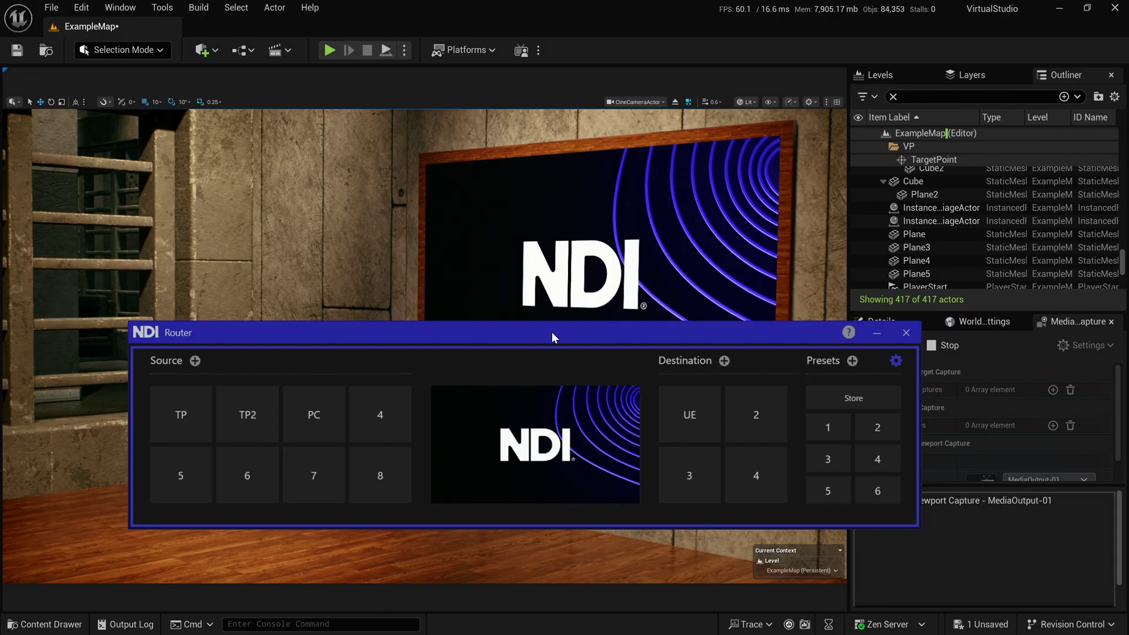
left_click_drag(551, 331, 546, 369)
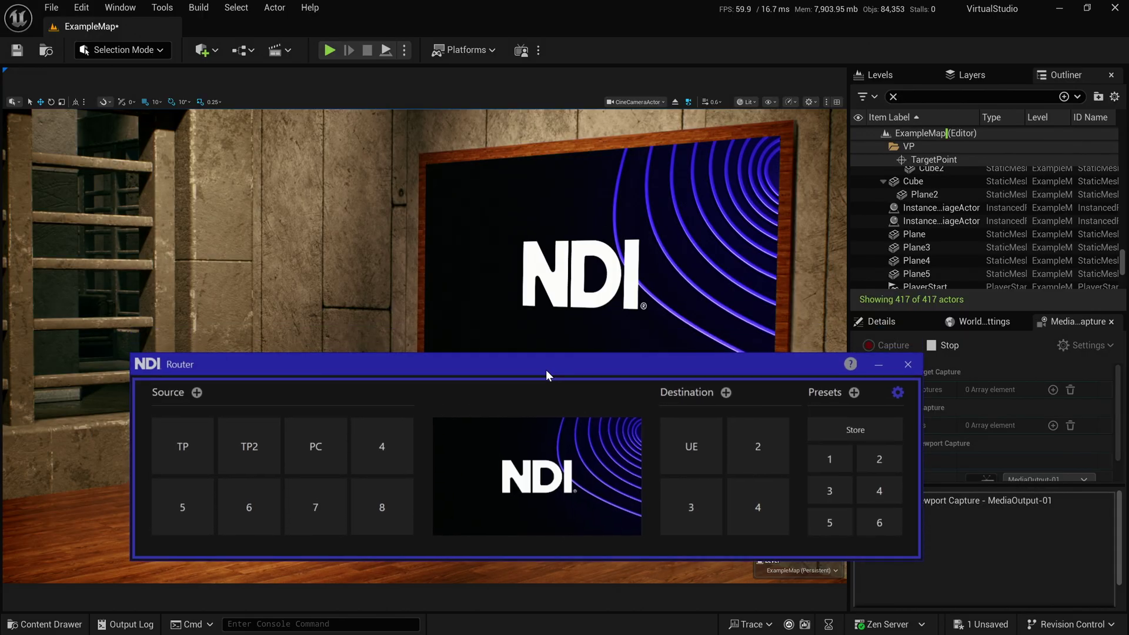
left_click(896, 392)
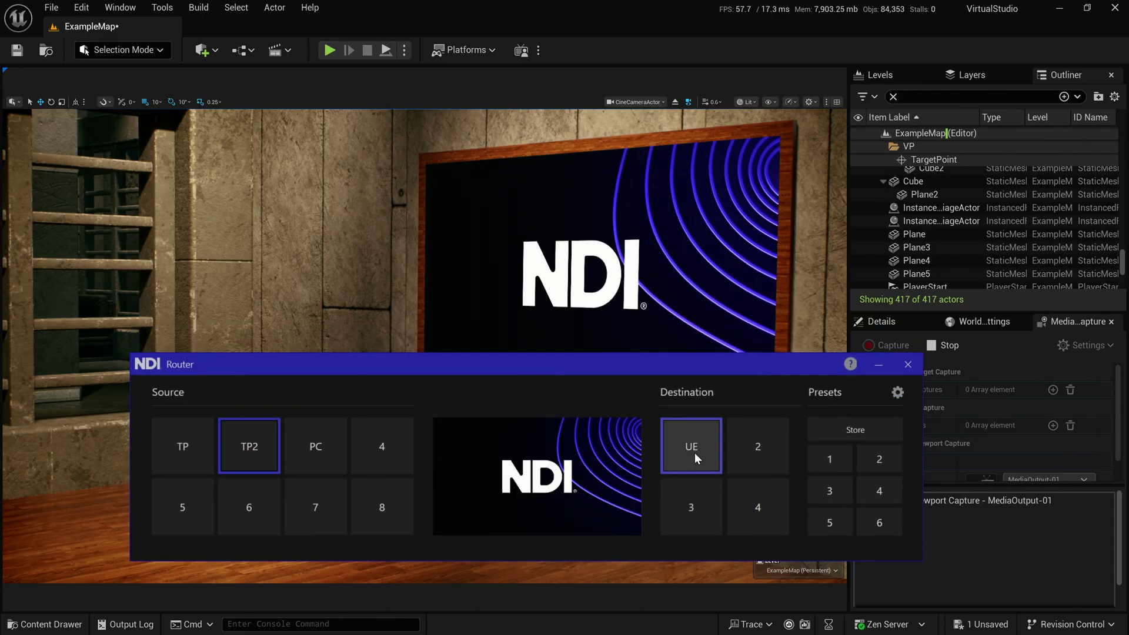
- Switch the UE destination's source between TP and PC twice, ending on PC
left_click(184, 441)
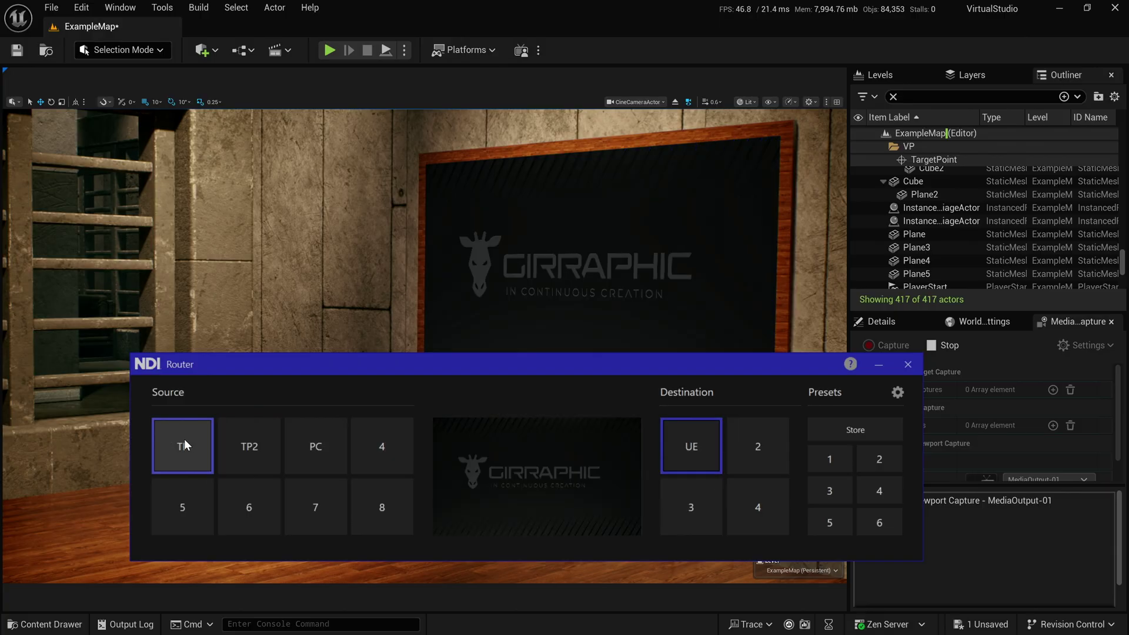
left_click(305, 441)
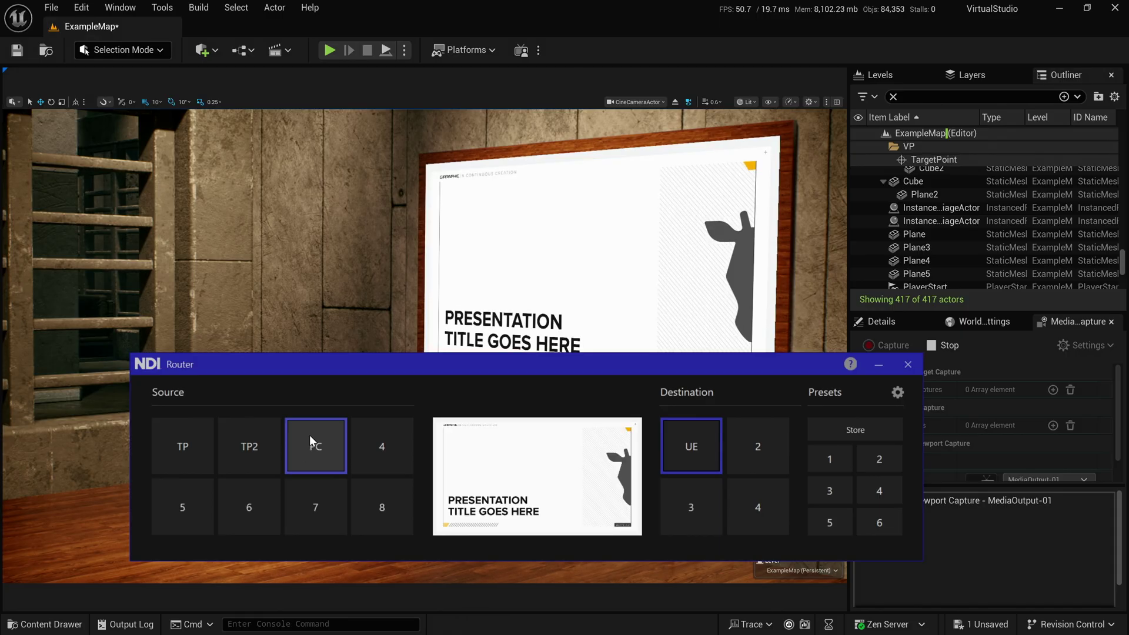
left_click(200, 441)
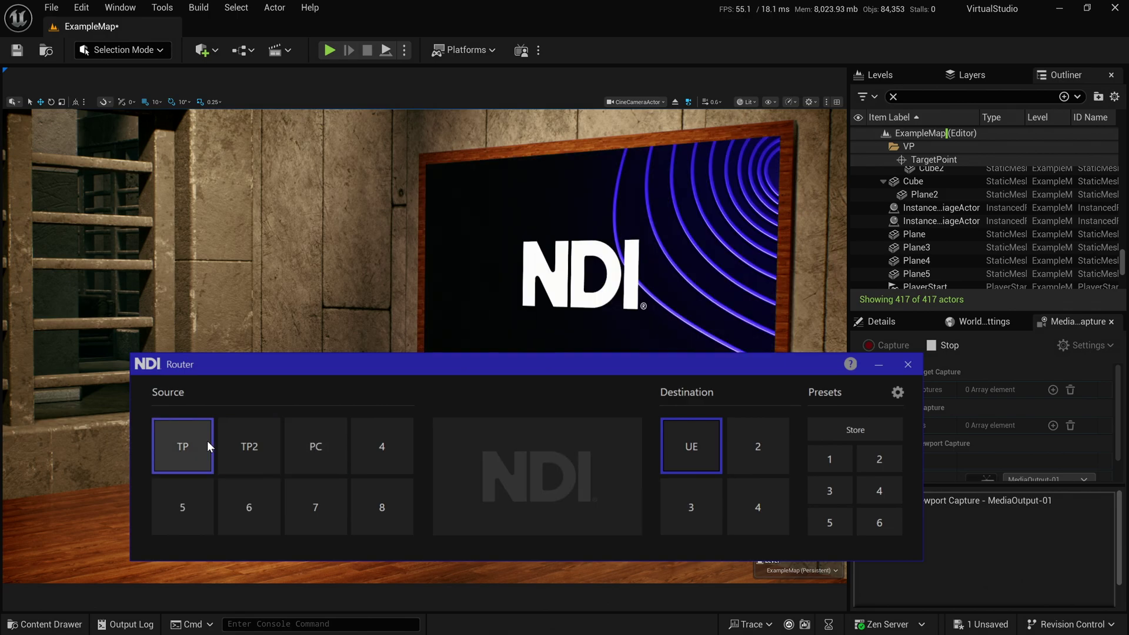
left_click(328, 455)
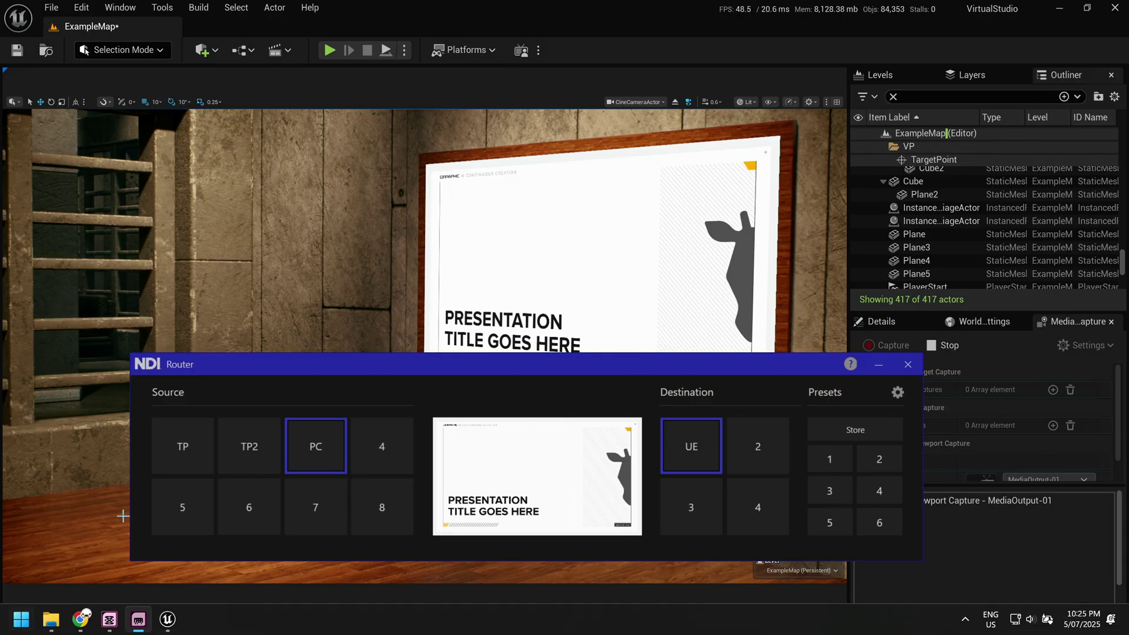
- Search the system for the NDI tools and open NDI Remote alongside the Router
left_click(21, 619)
type("ndi")
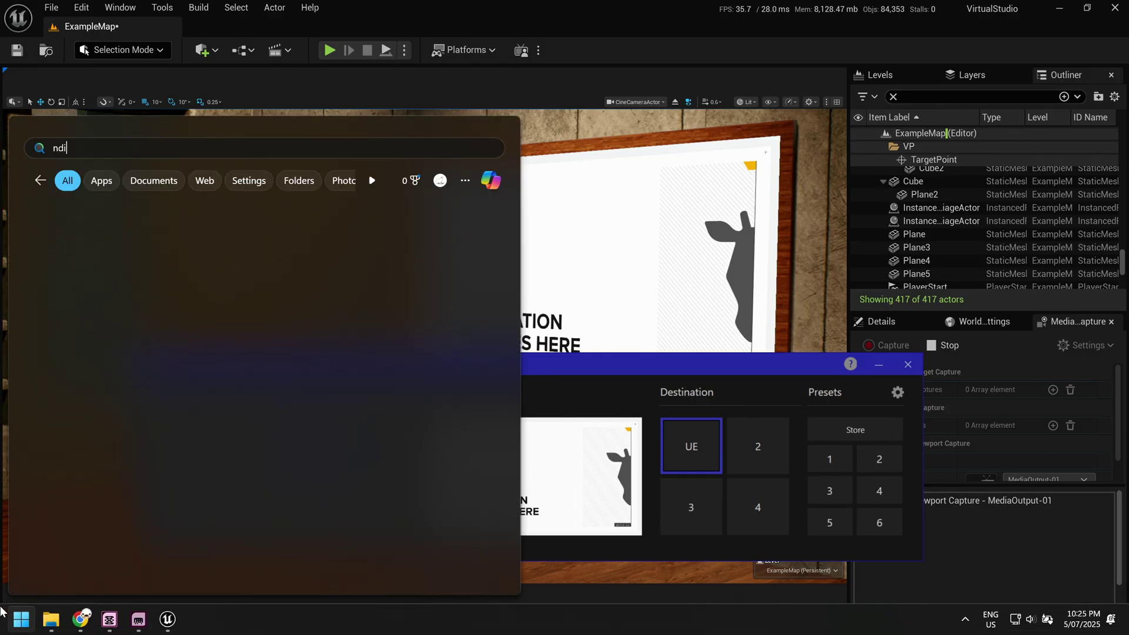
key("Escape")
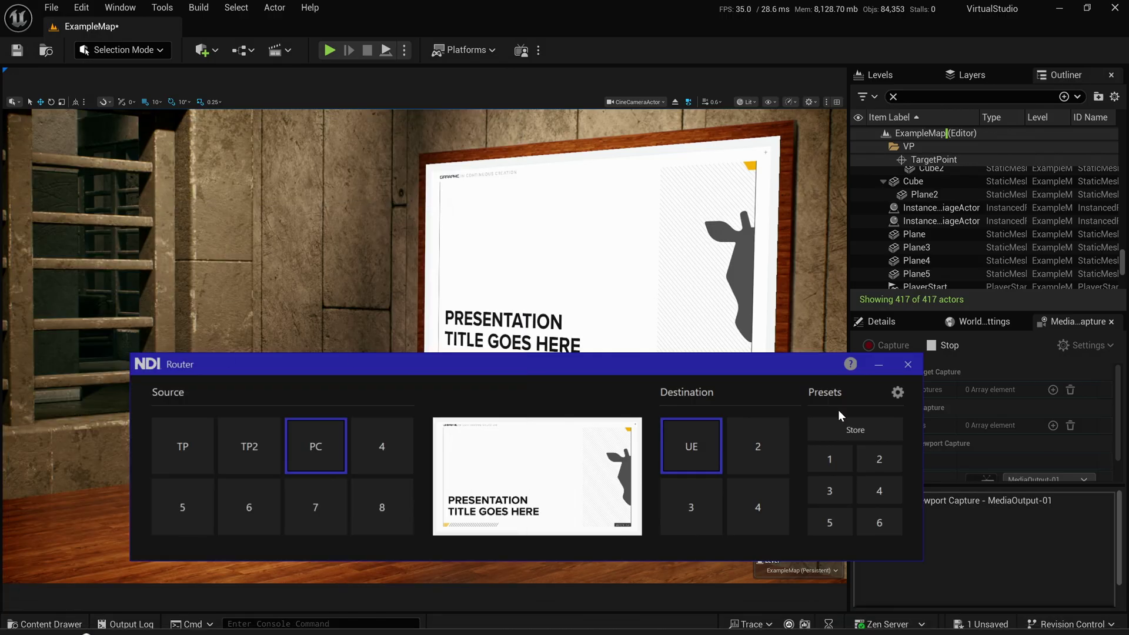
left_click(850, 366)
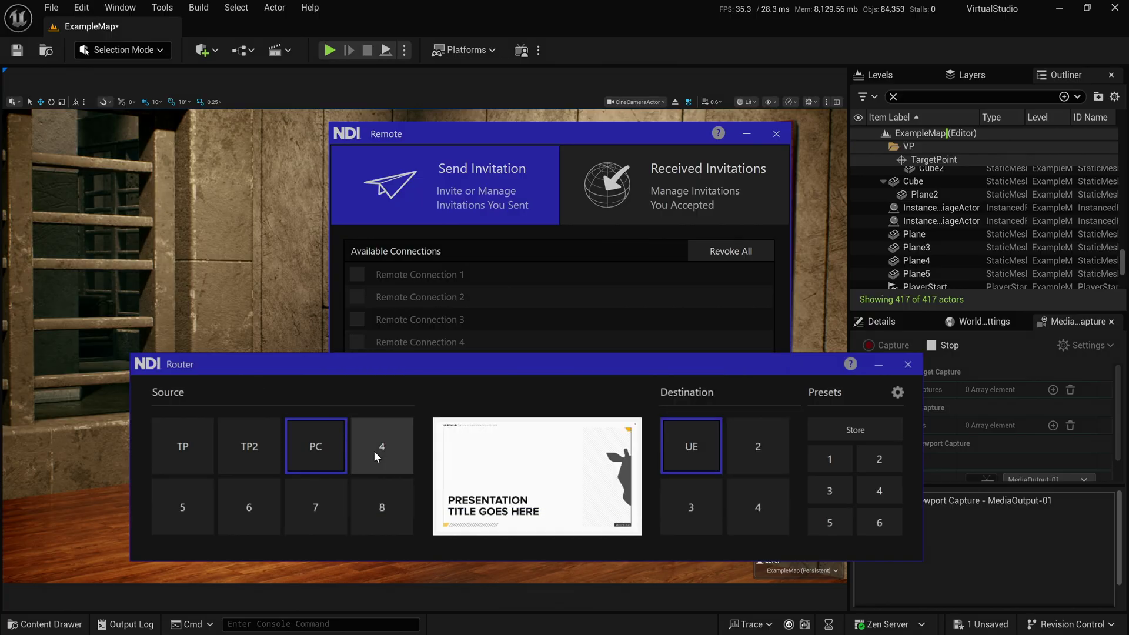
- Examine the NDI sources available for source button 4 and close its configuration without assigning one
right_click(374, 450)
left_click(418, 455)
left_click(582, 363)
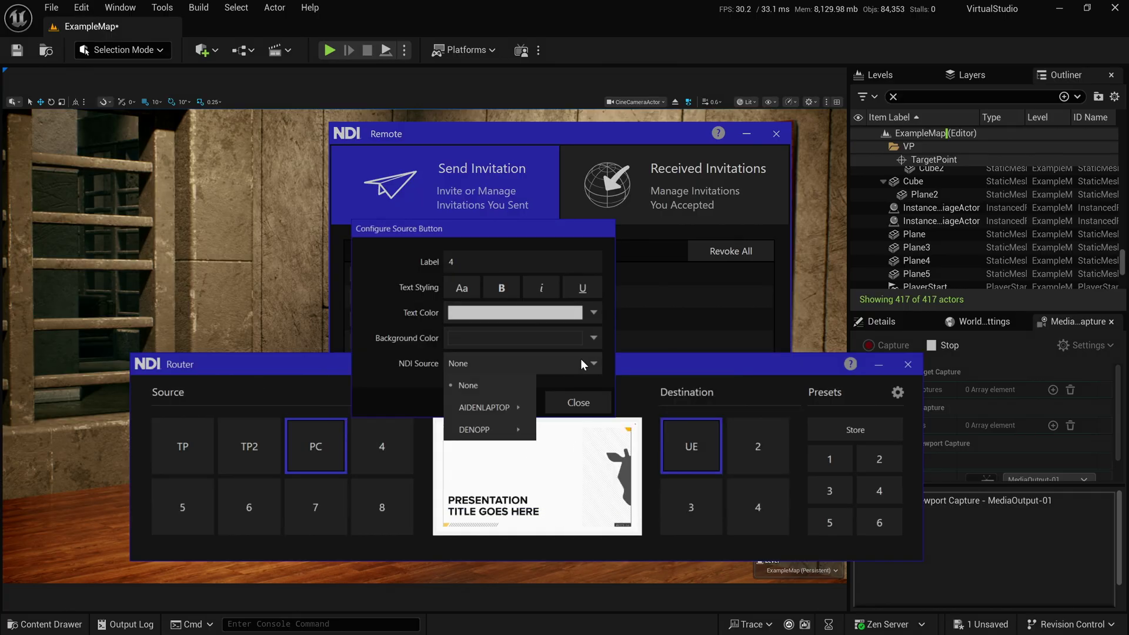
mouse_move(508, 407)
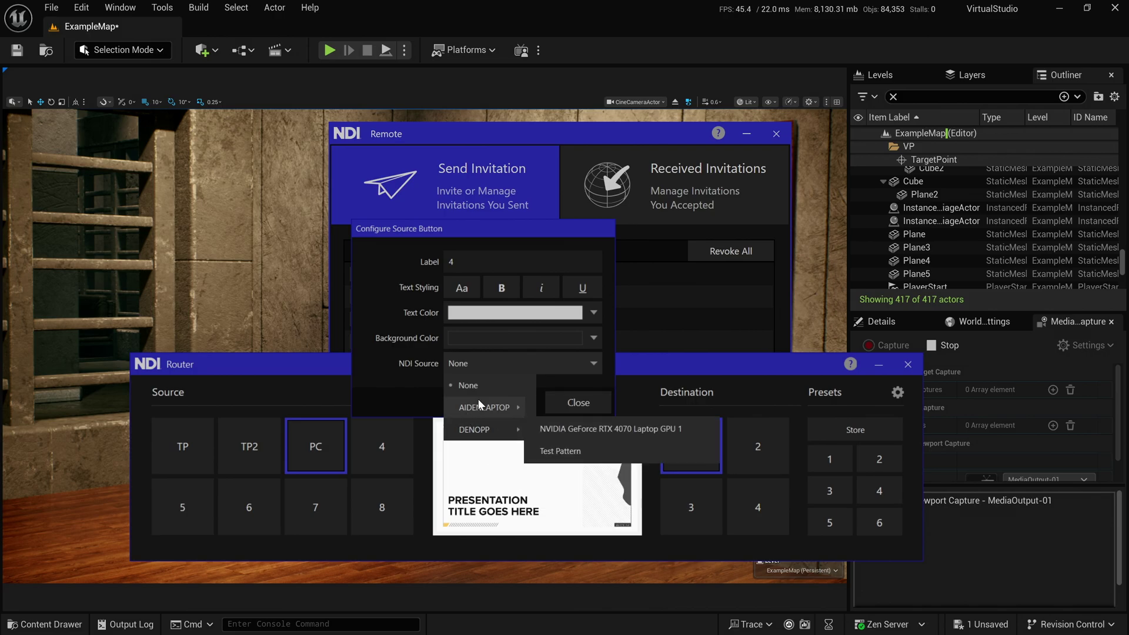
left_click(435, 404)
left_click(554, 393)
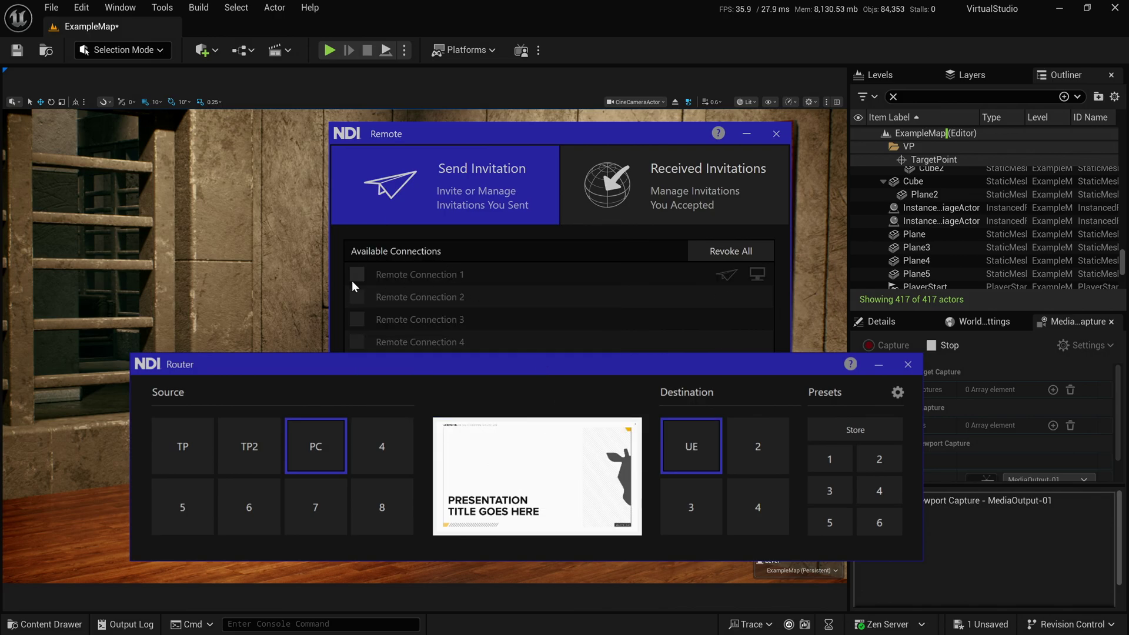
- Enable Remote Connection 1 in NDI Remote and check the laptop's NDI sources for source button 4 again
left_click(356, 274)
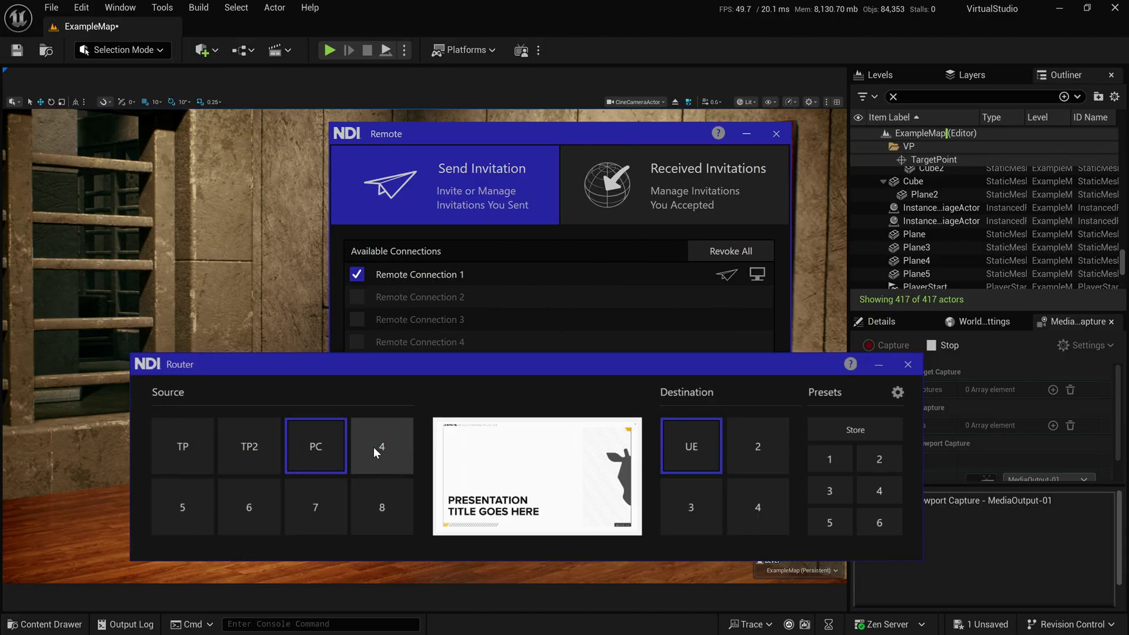
right_click(374, 449)
left_click(395, 467)
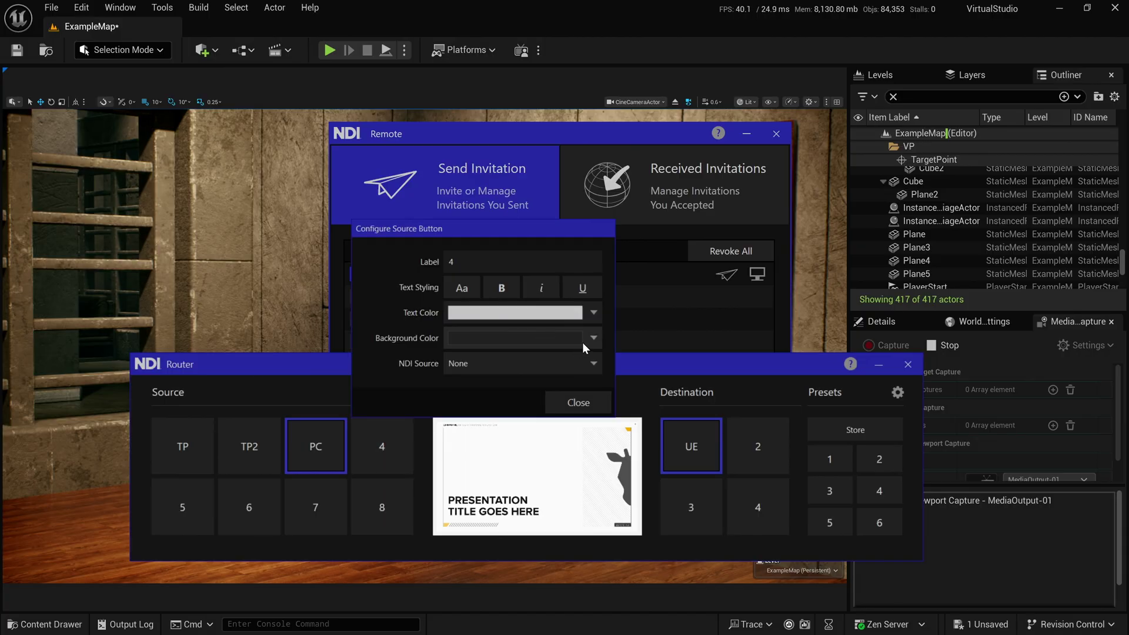
left_click(577, 365)
mouse_move(488, 405)
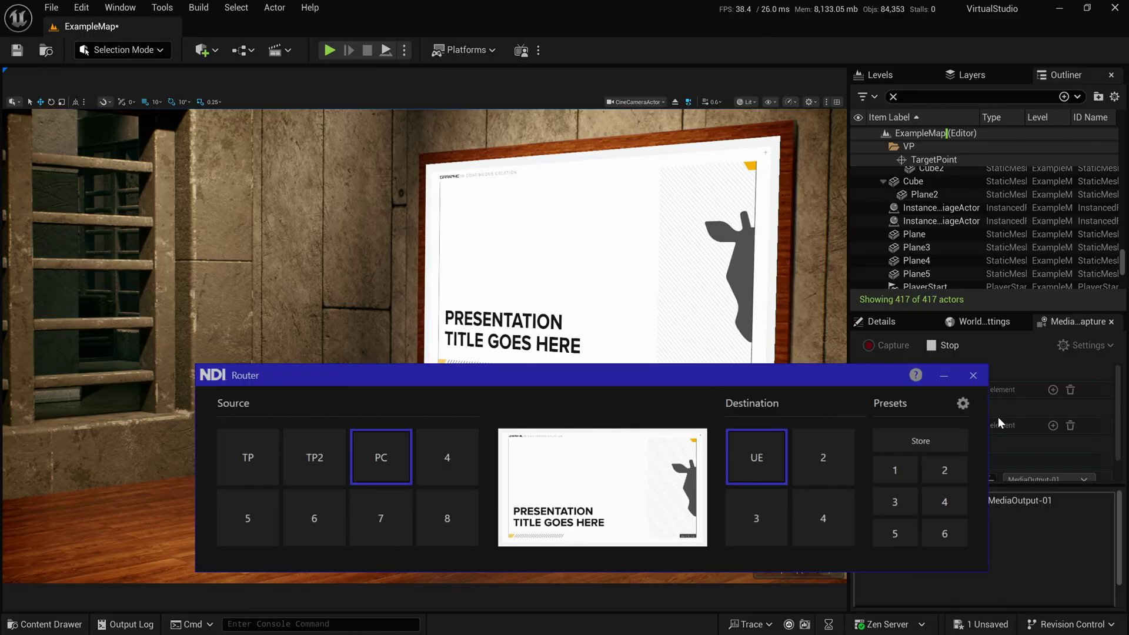
- In the Router's configuration mode, add an extra row of destinations, remove it again, and minimize the Router
left_click(963, 404)
left_click(791, 403)
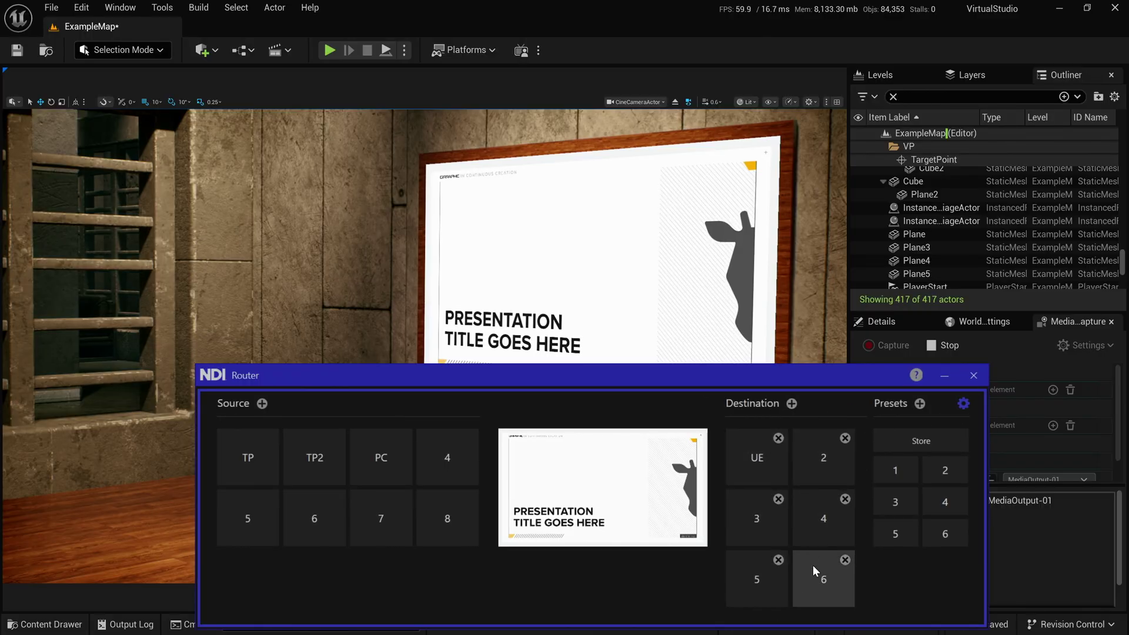
left_click_drag(812, 566, 756, 555)
left_click(778, 560)
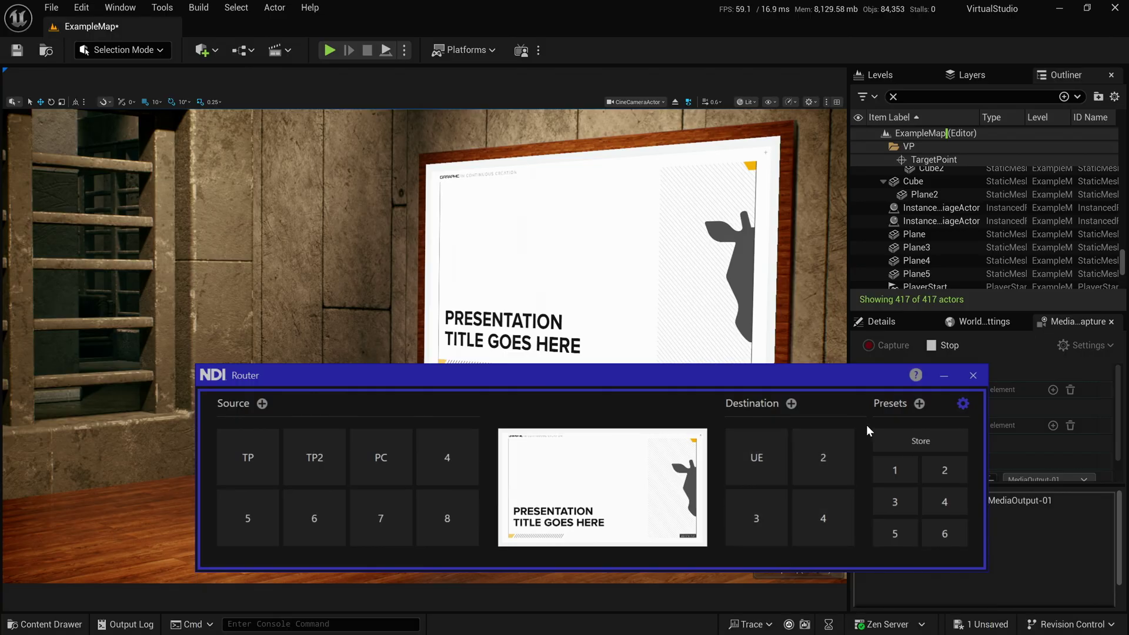
left_click(944, 376)
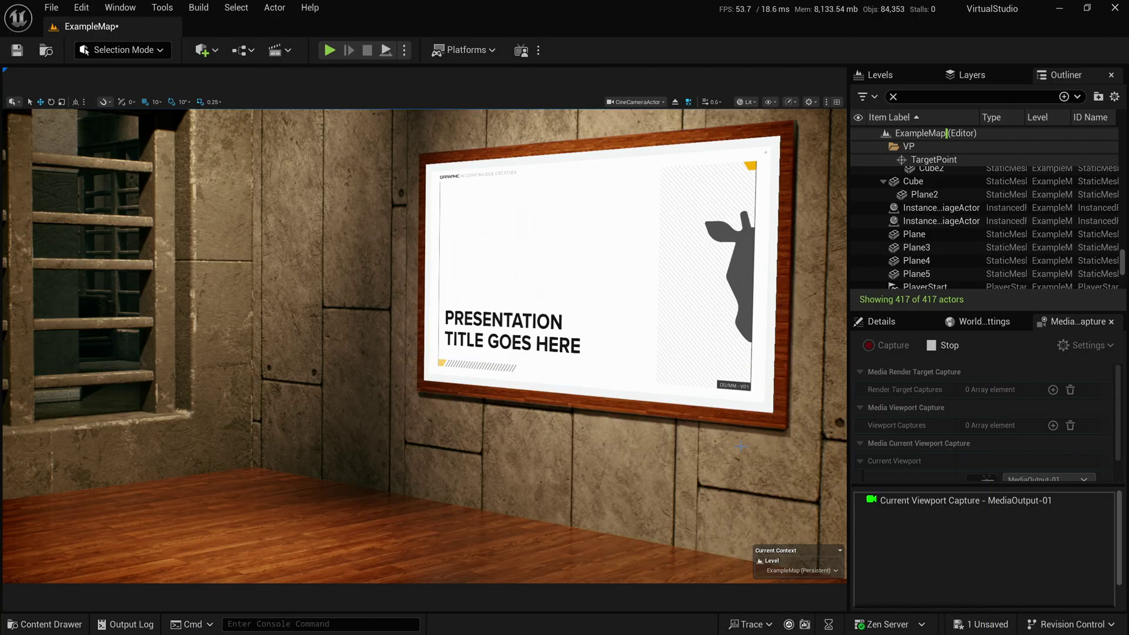